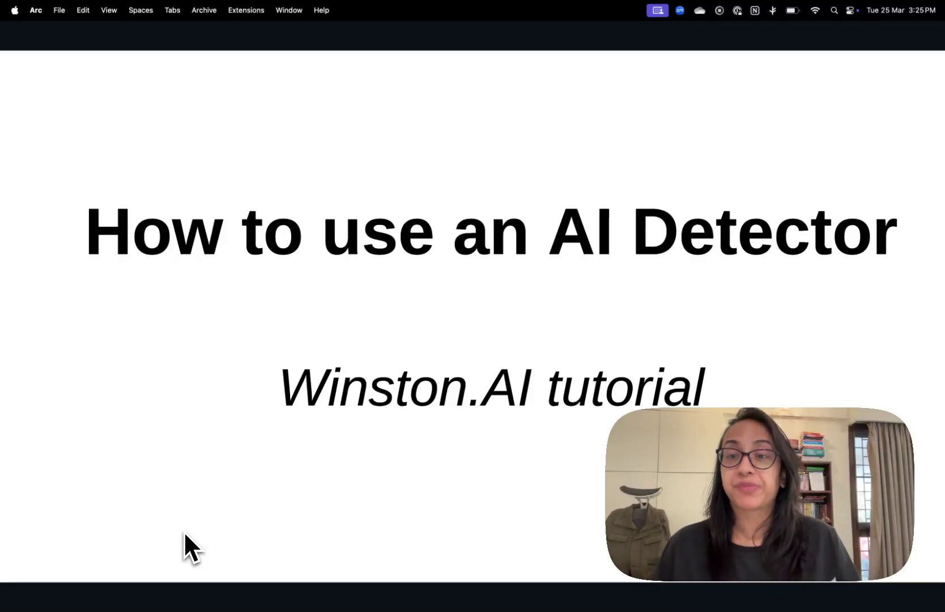
key(Right)
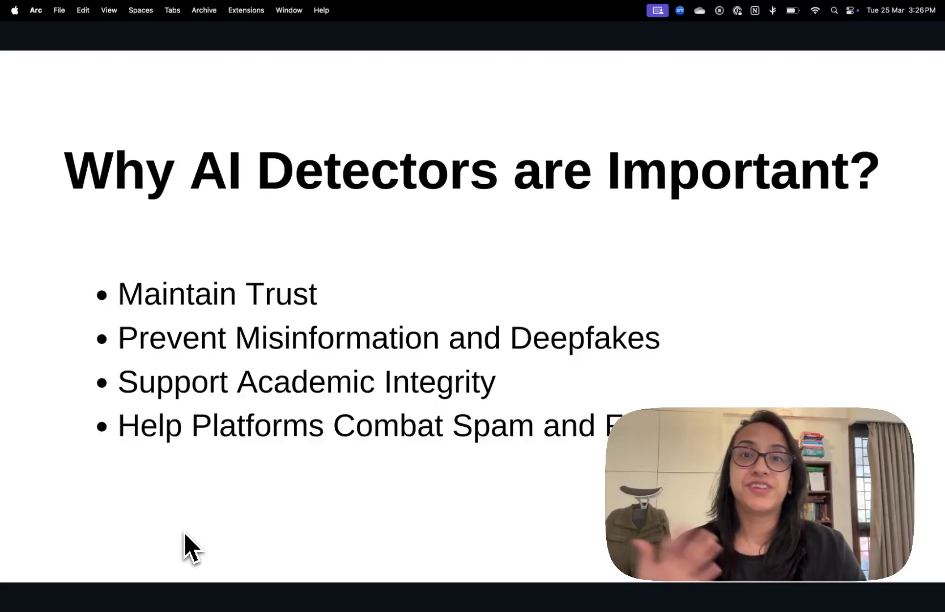
key(Right)
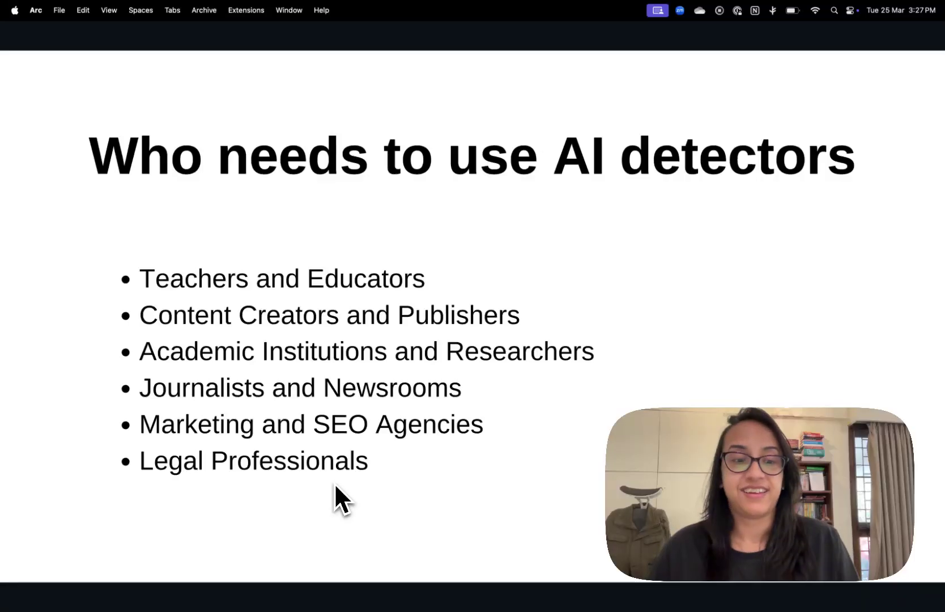
Switch from the slides to the Winston AI dashboard and look through the available integrations.
key(ctrl+Tab)
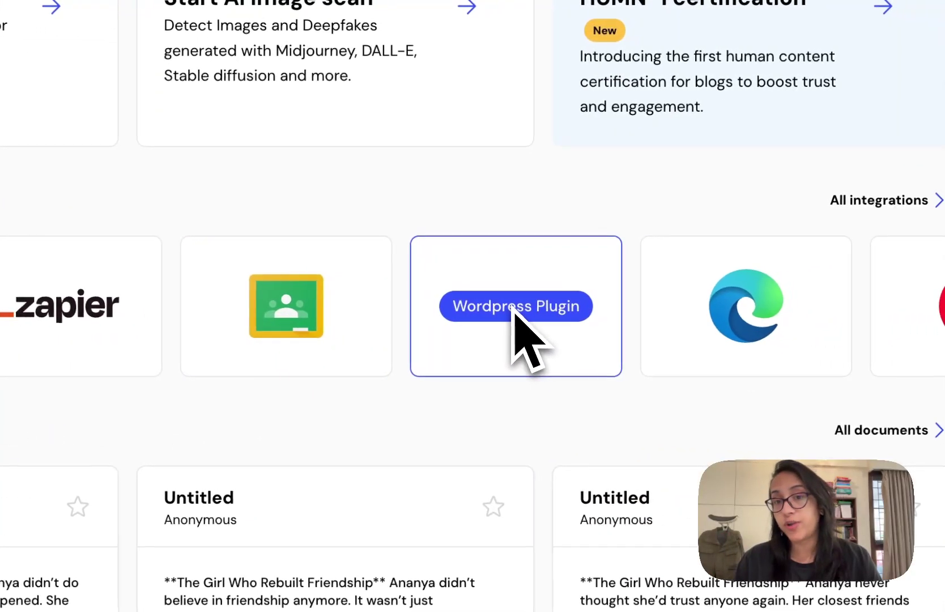
scroll(711, 351, right, 5)
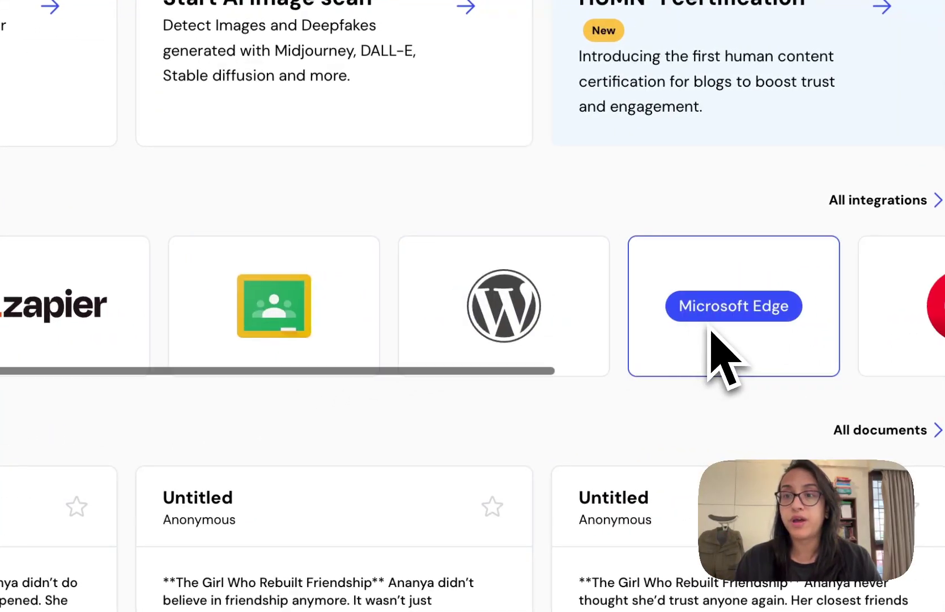
scroll(711, 334, right, 5)
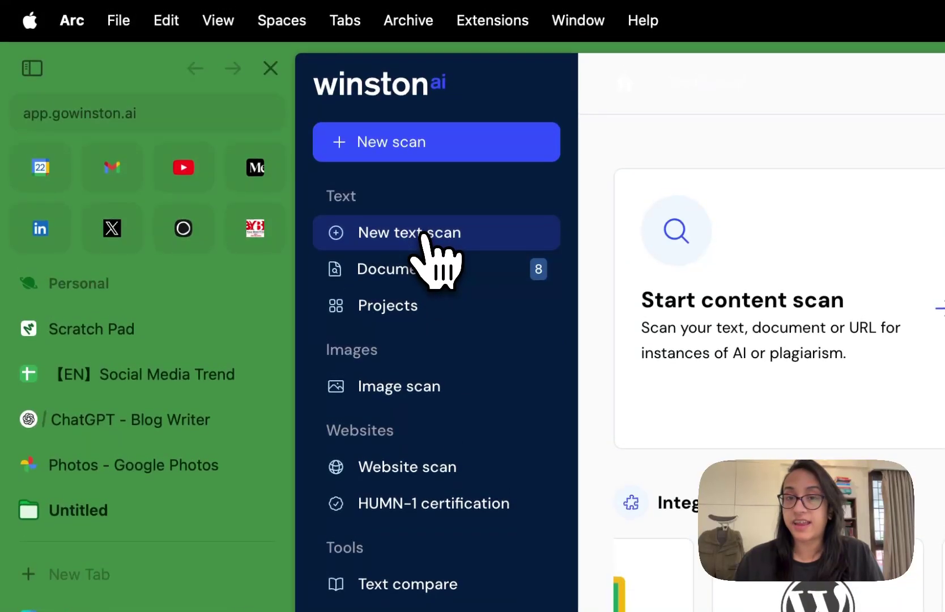
Start a new text scan in Winston AI and open the Medium story "Meeting My Younger Self for Coffee".
click(424, 234)
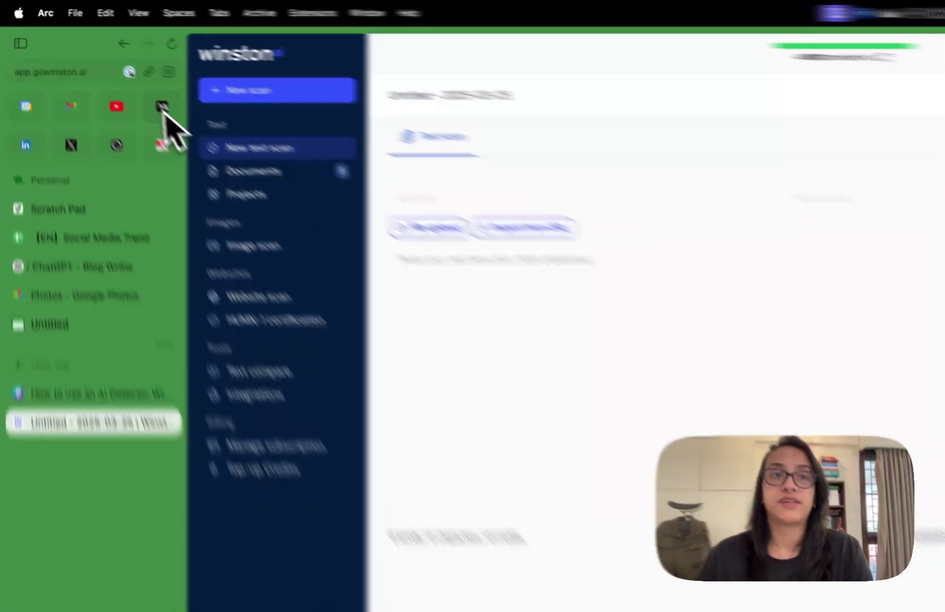
click(129, 82)
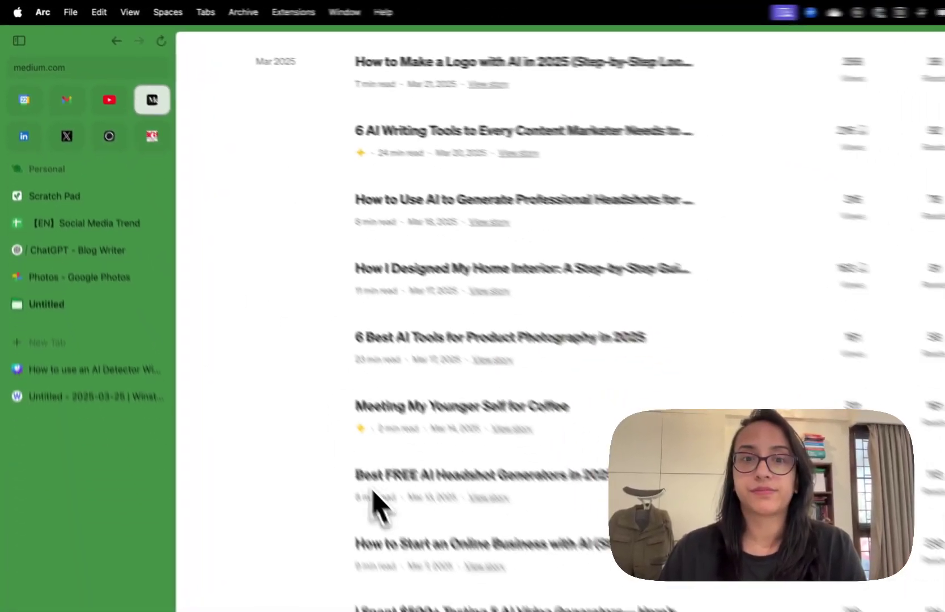
click(422, 415)
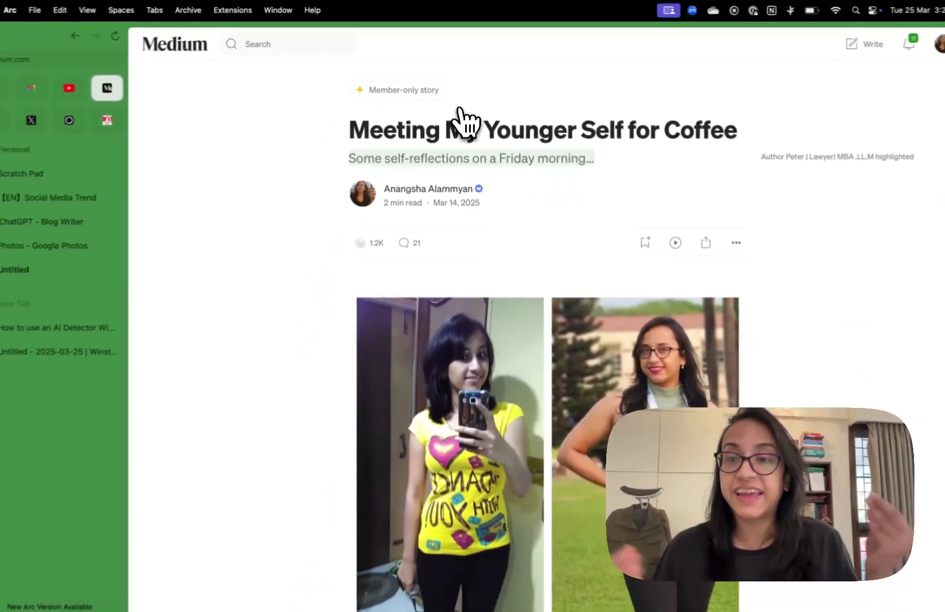
Look over the Medium story from beginning to end and copy its share link.
scroll(464, 120, down, 10)
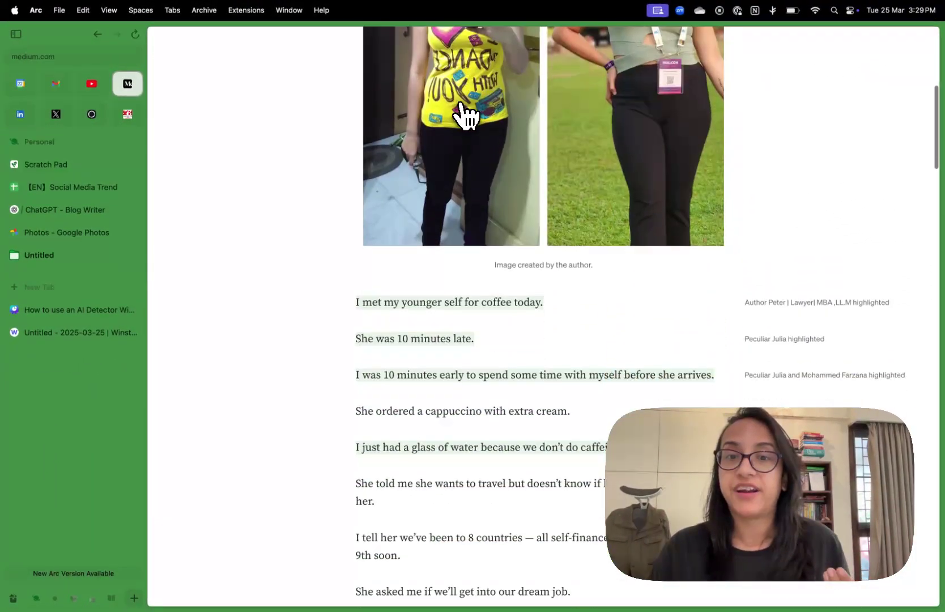
scroll(465, 120, up, 10)
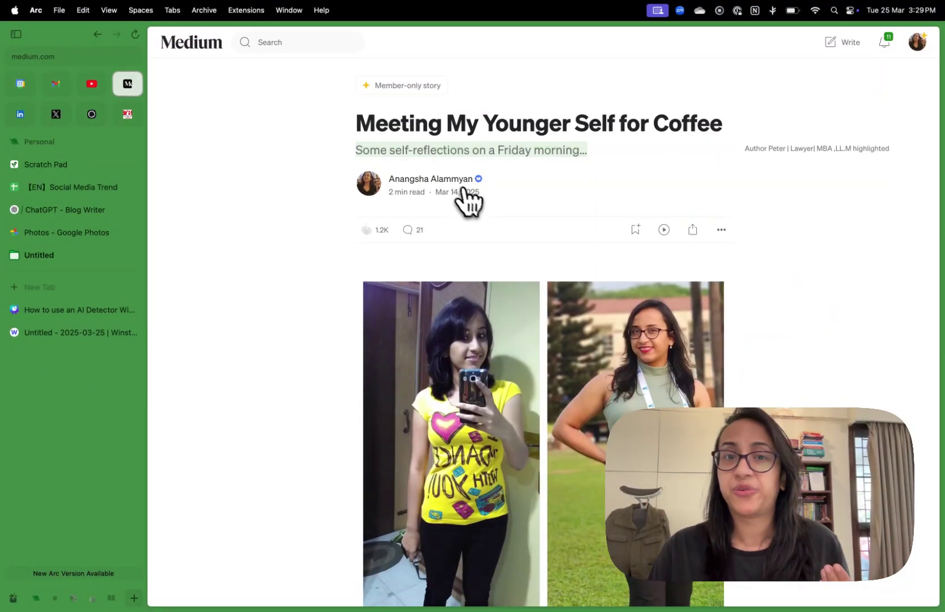
scroll(489, 218, down, 10)
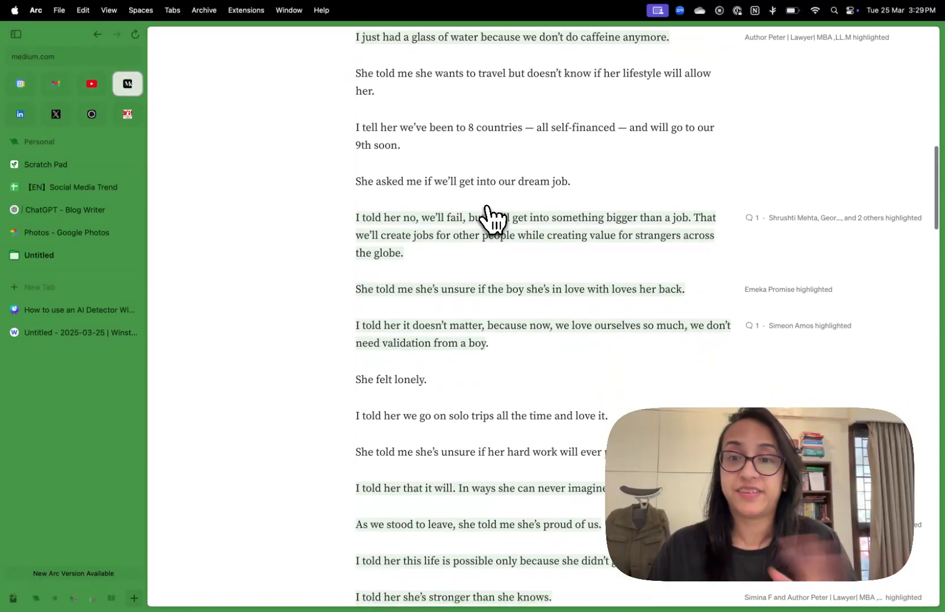
scroll(490, 217, down, 1)
scroll(490, 217, down, 5)
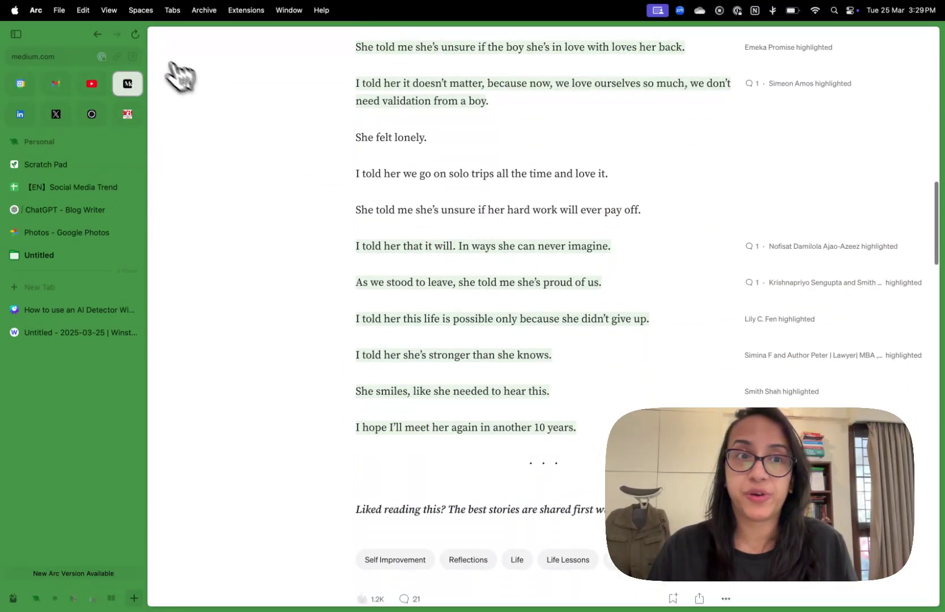
scroll(348, 148, up, 15)
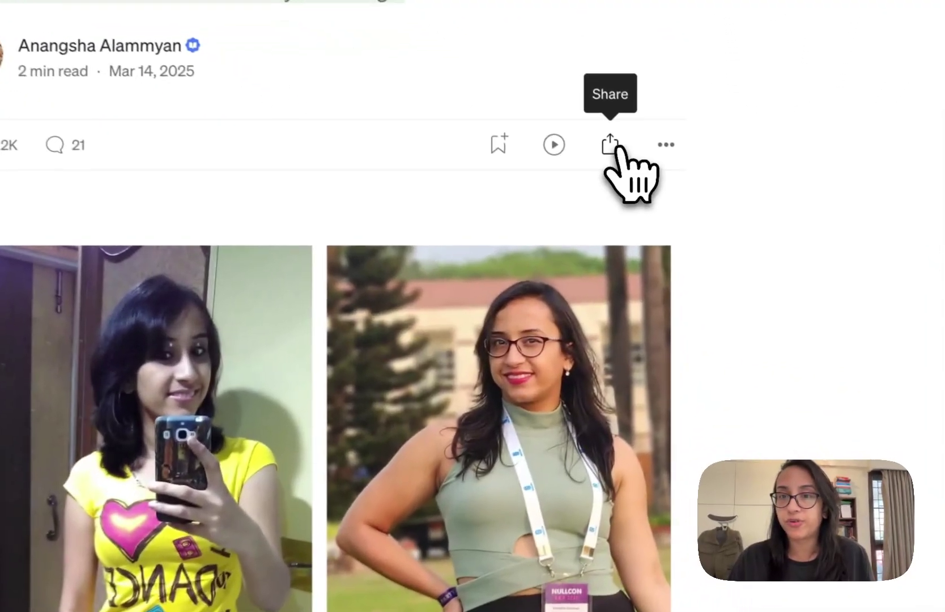
click(692, 264)
click(579, 255)
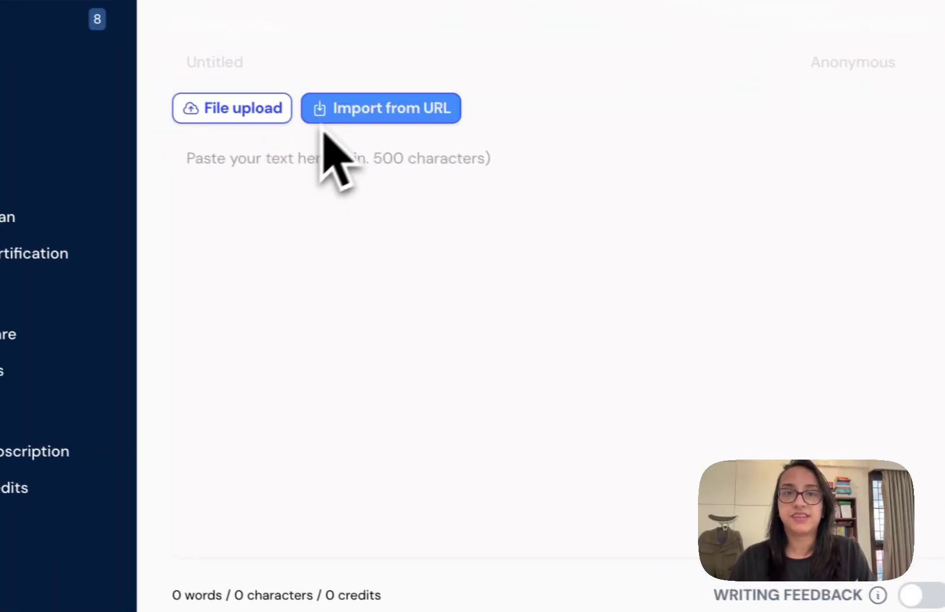
Import the Medium story into the Winston AI text scan from its copied URL.
click(368, 113)
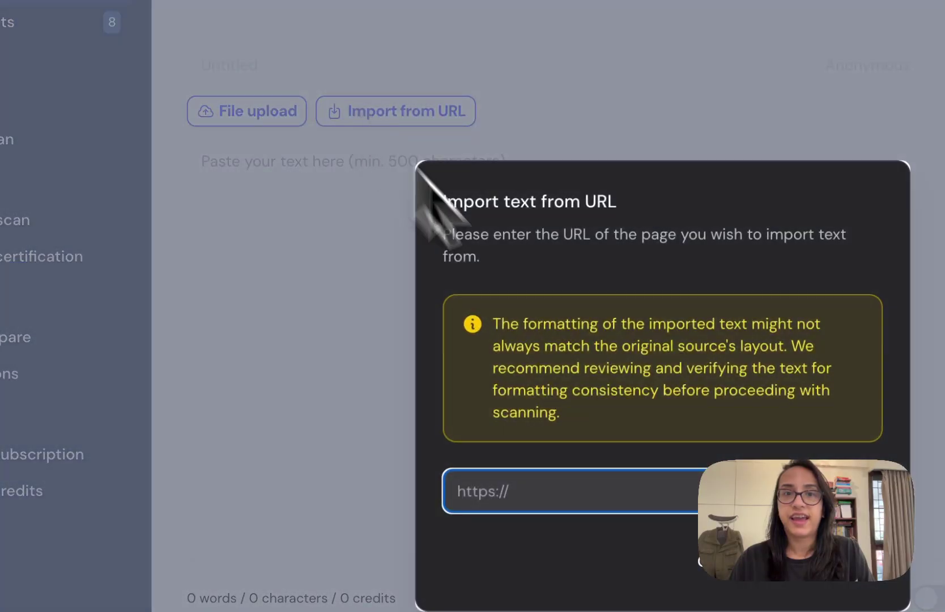
key(super+v)
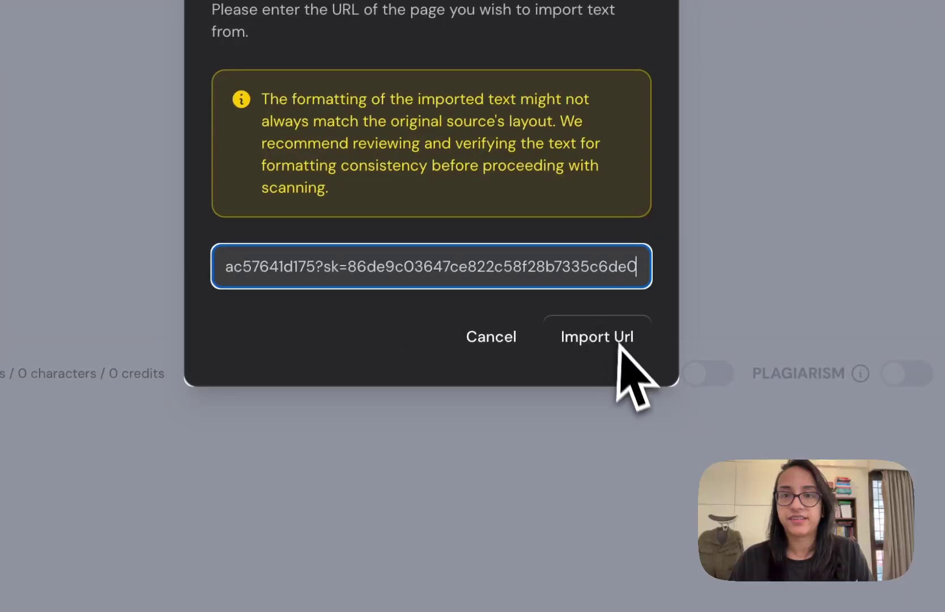
click(657, 386)
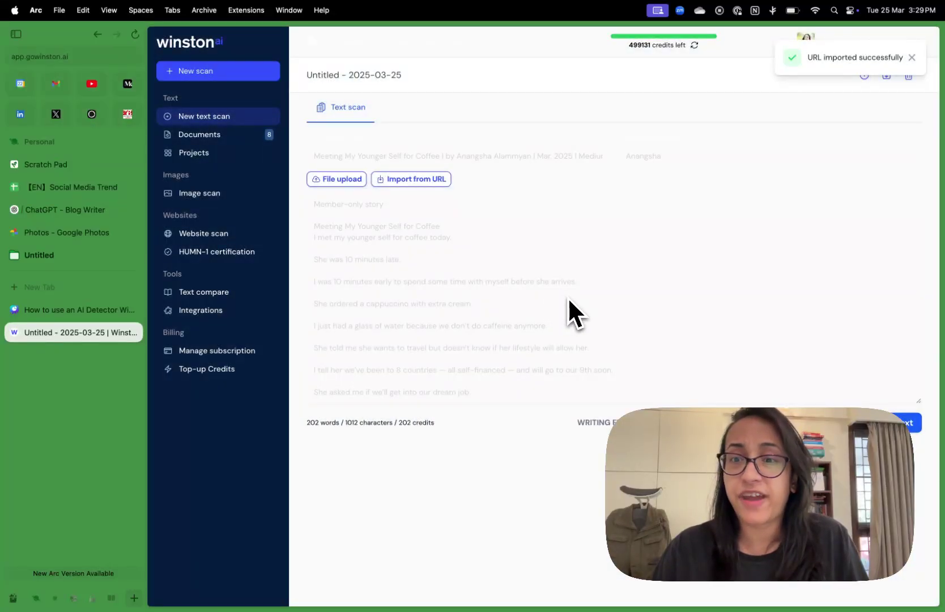
Scan the imported story for AI content and review its readability score and AI prediction map.
scroll(569, 284, down, 10)
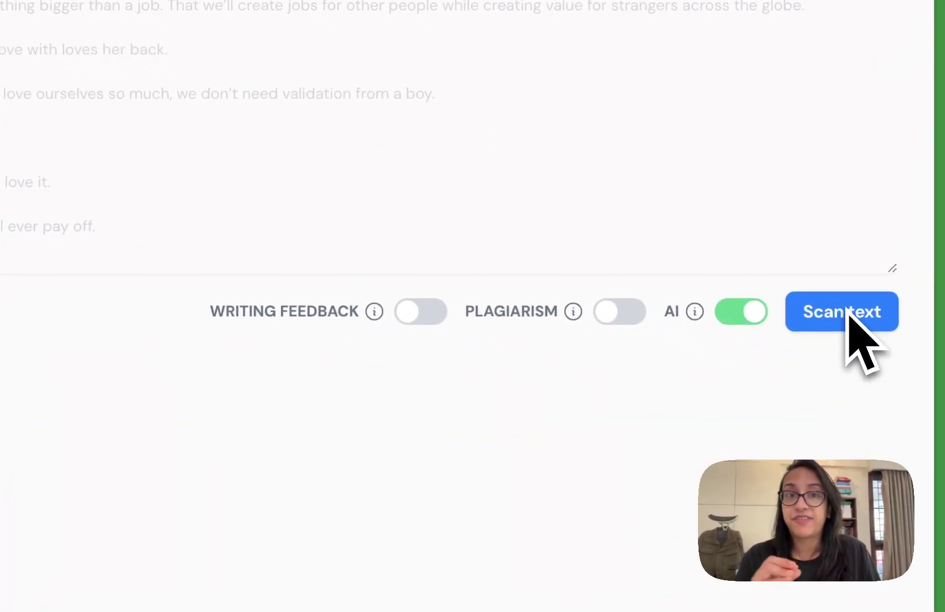
click(849, 313)
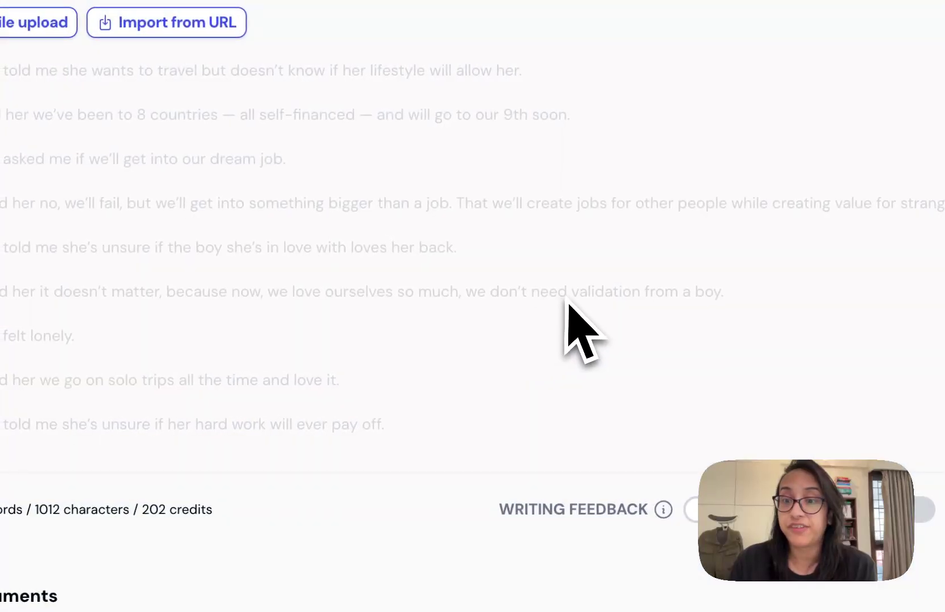
scroll(569, 305, down, 1)
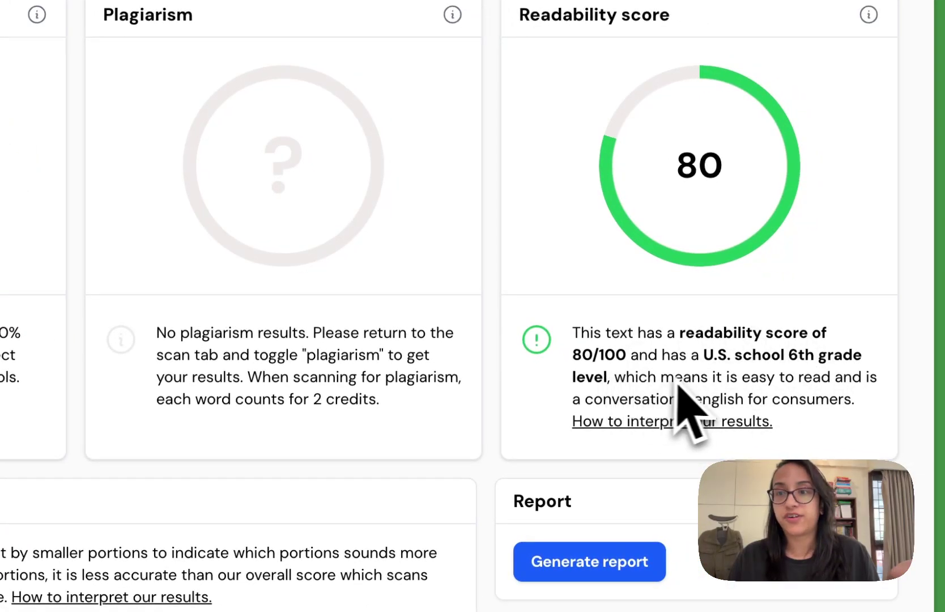
scroll(716, 401, down, 1)
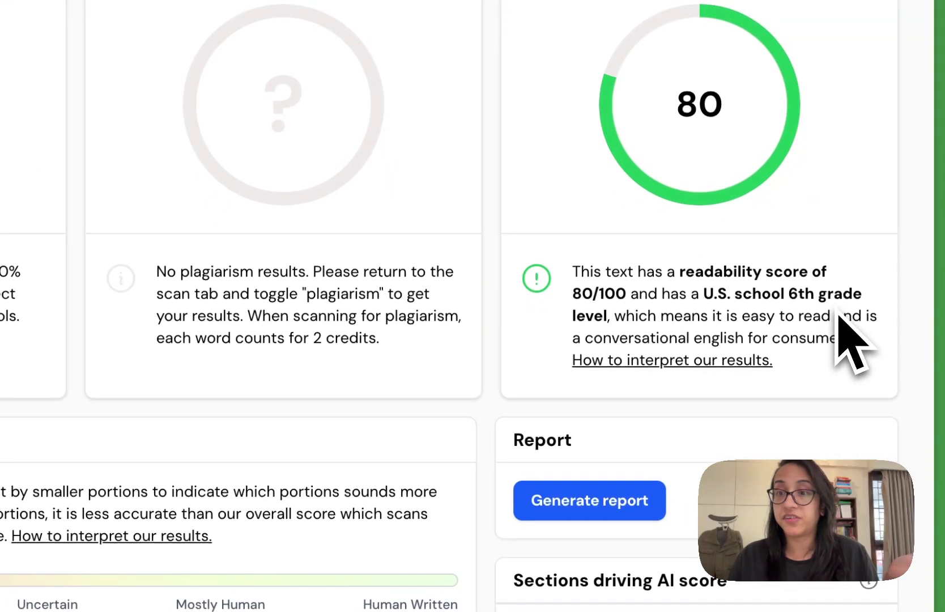
scroll(843, 326, down, 2)
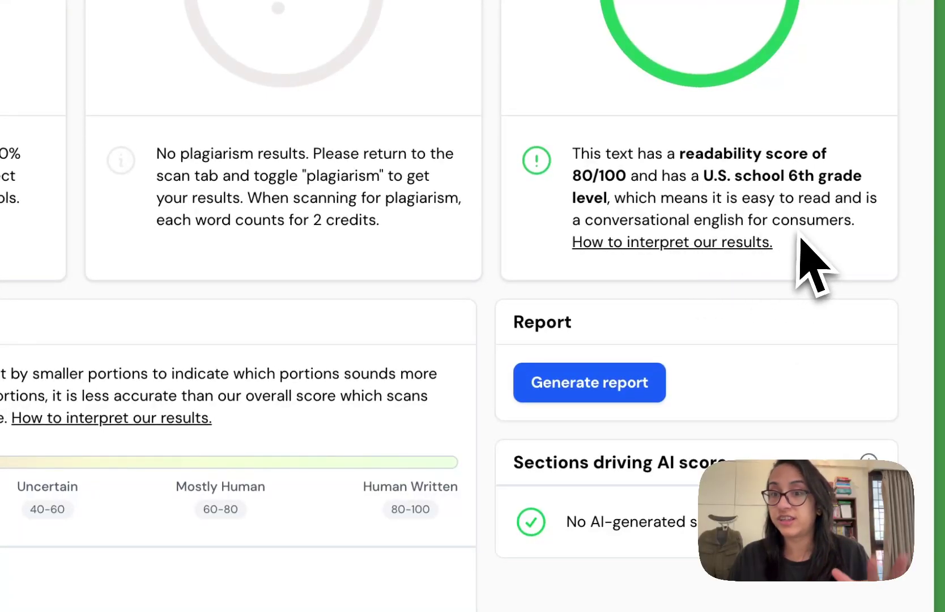
scroll(222, 609, down, 10)
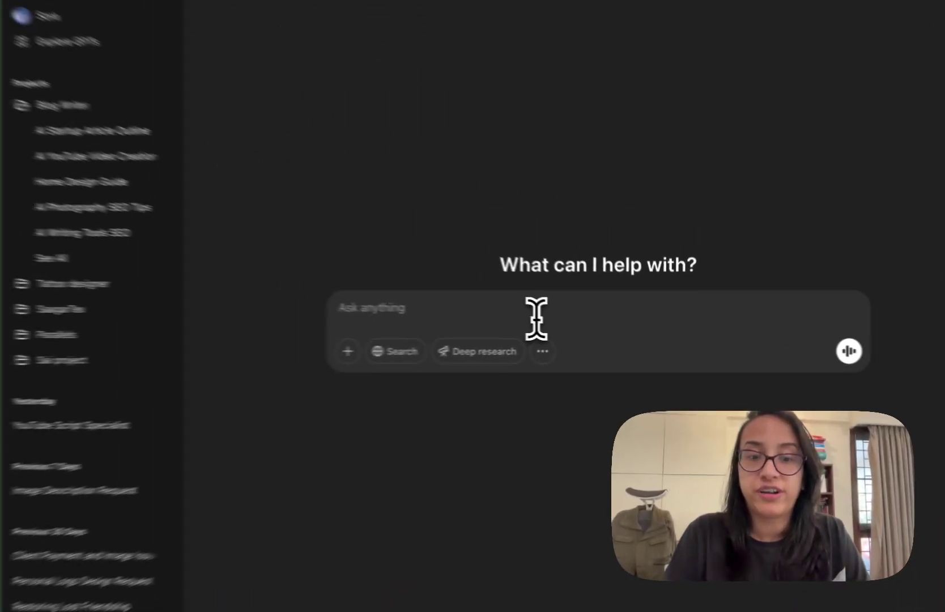
Ask ChatGPT for a short, human-sounding story on "Meeting my younger self for coffee" with selves aged 33 and 22, about growing up and self love.
text(Write a short)
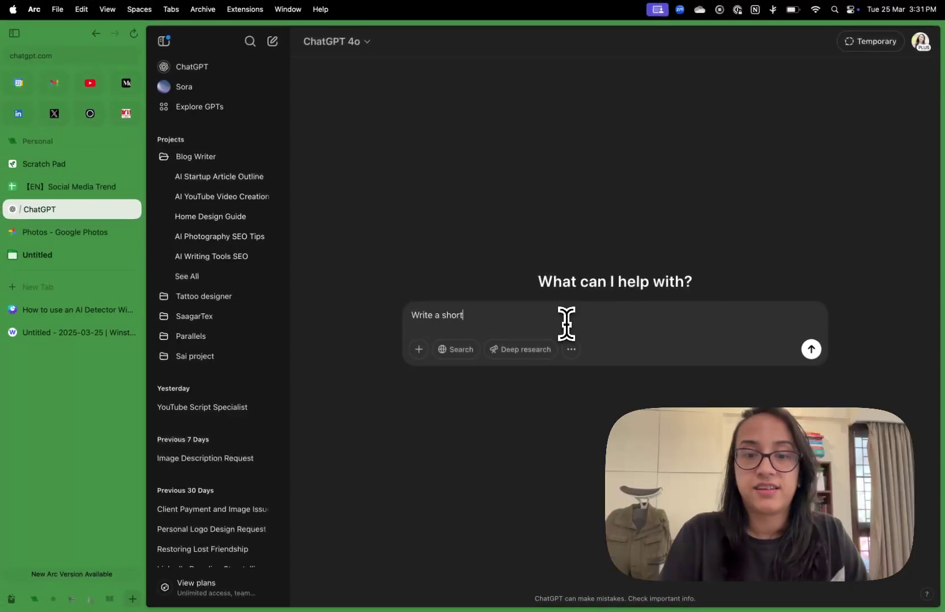
text( story on "Meeting my younger self for coffee" The write is 33, her younger self is 22. Write some generic content about growing up, never giving up, self love, and growth in lofe. Make it sound human and relatable. Wr)
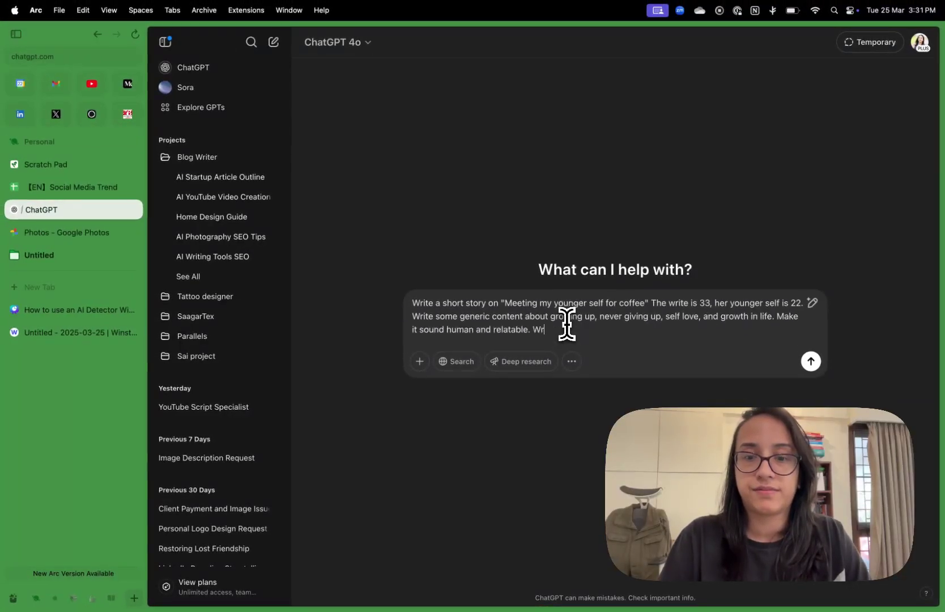
text( and connected to the text.)
key(Return)
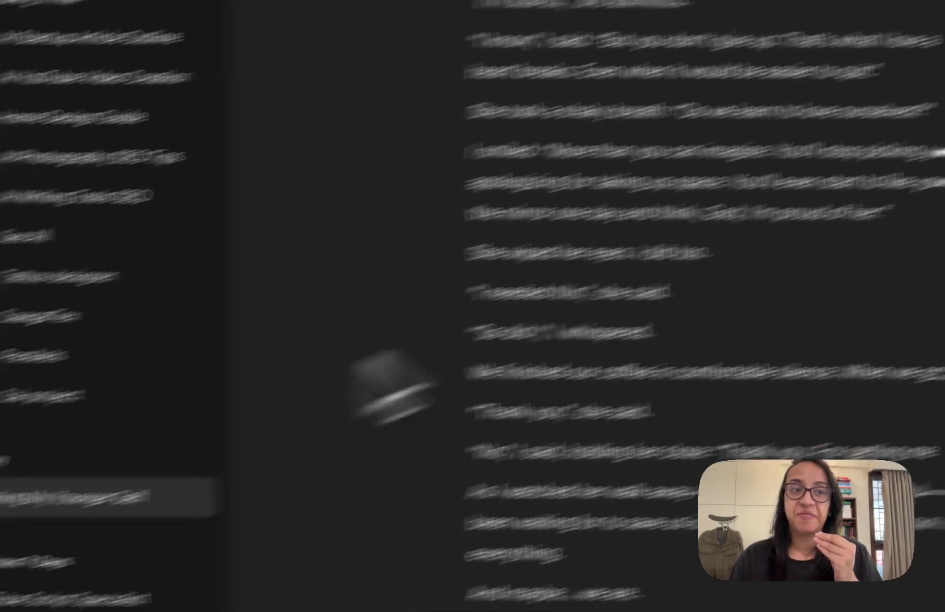
Return to Winston AI, start a new scan and paste in the story generated by ChatGPT.
click(85, 333)
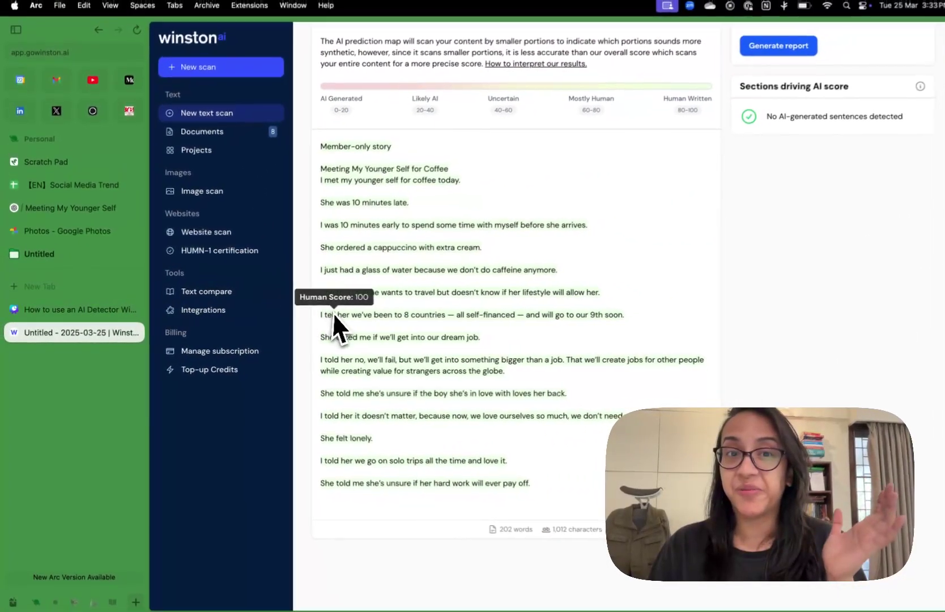
scroll(460, 252, up, 6)
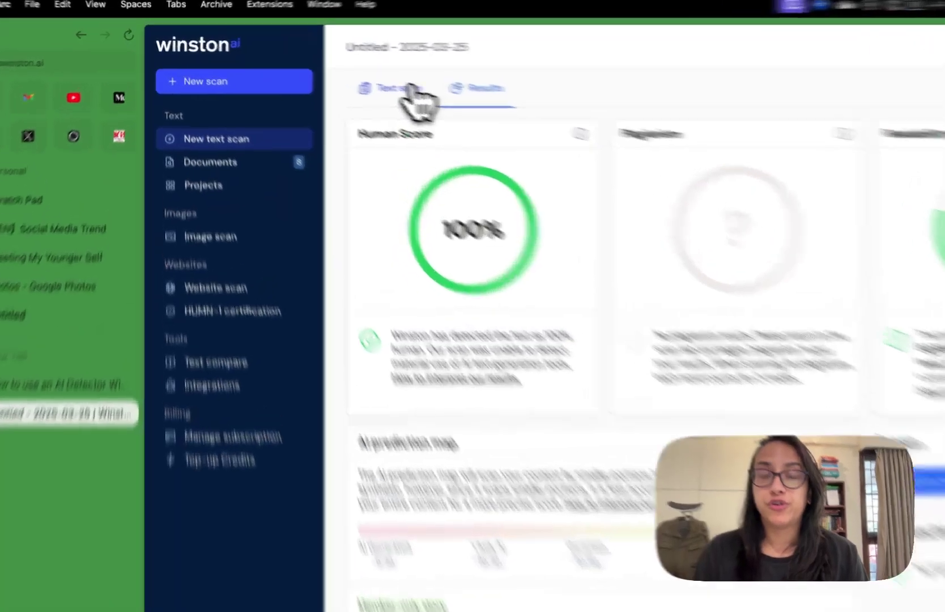
click(345, 77)
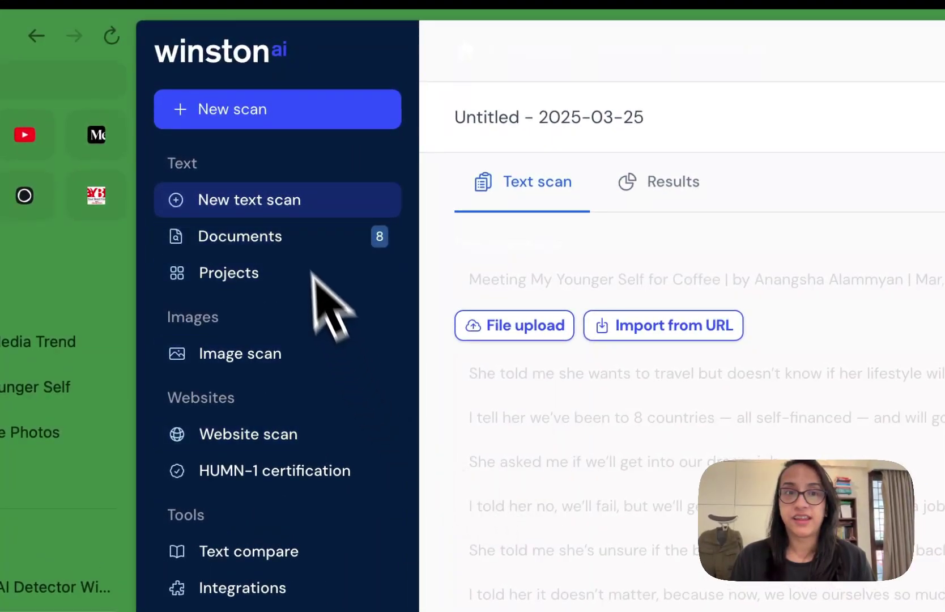
click(245, 116)
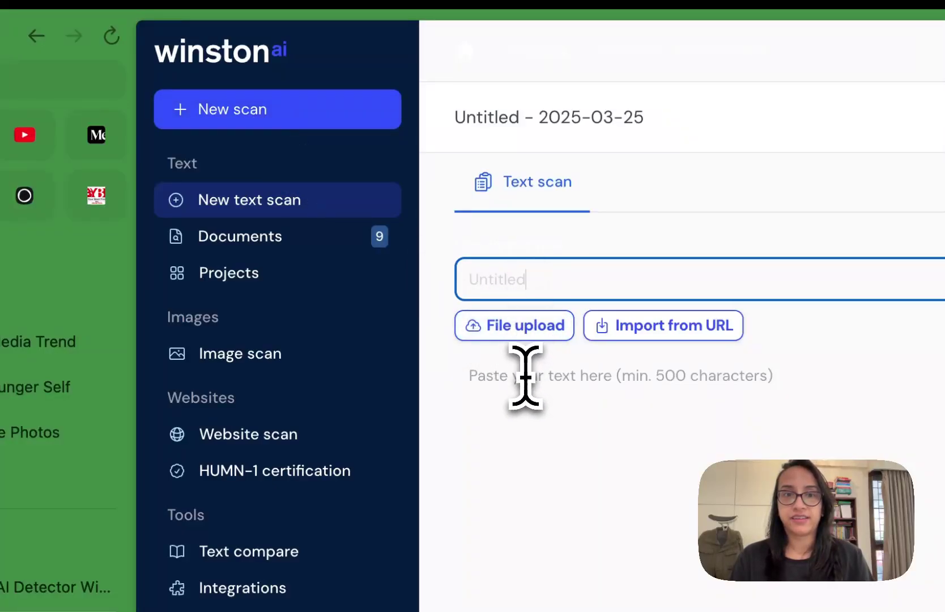
key(super+v)
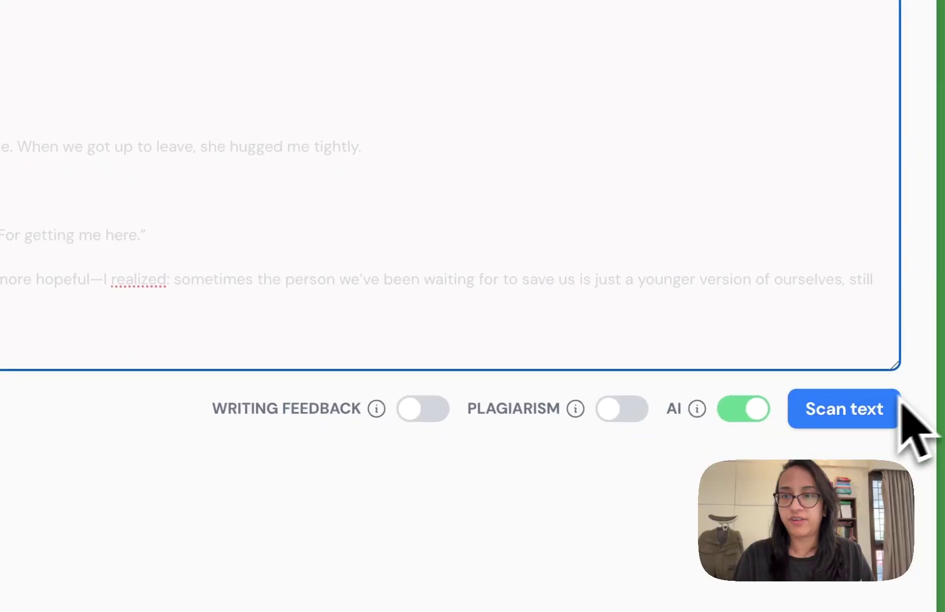
Scan the ChatGPT story for AI content and review its scores and the sentence highlights in the AI prediction map.
click(866, 419)
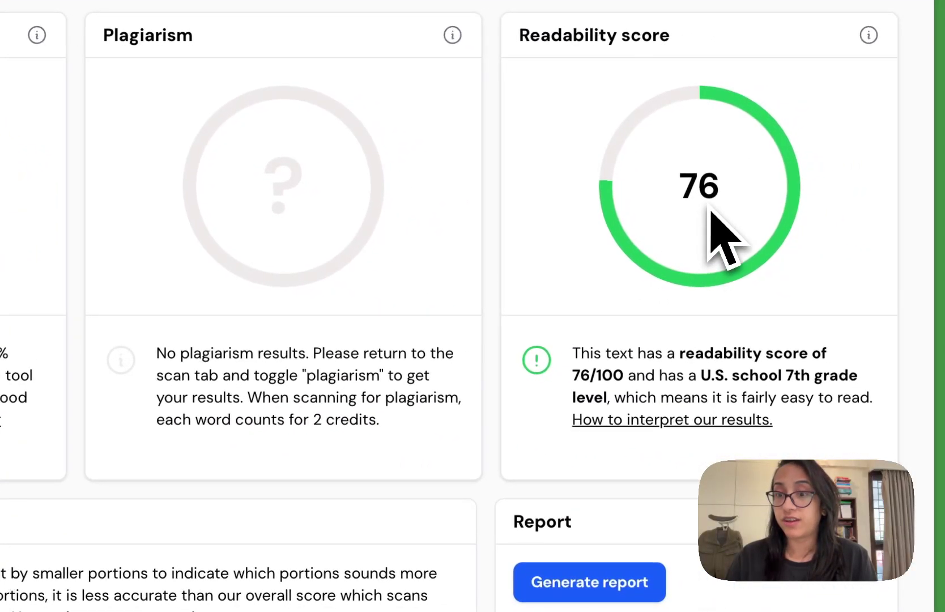
scroll(706, 340, down, 10)
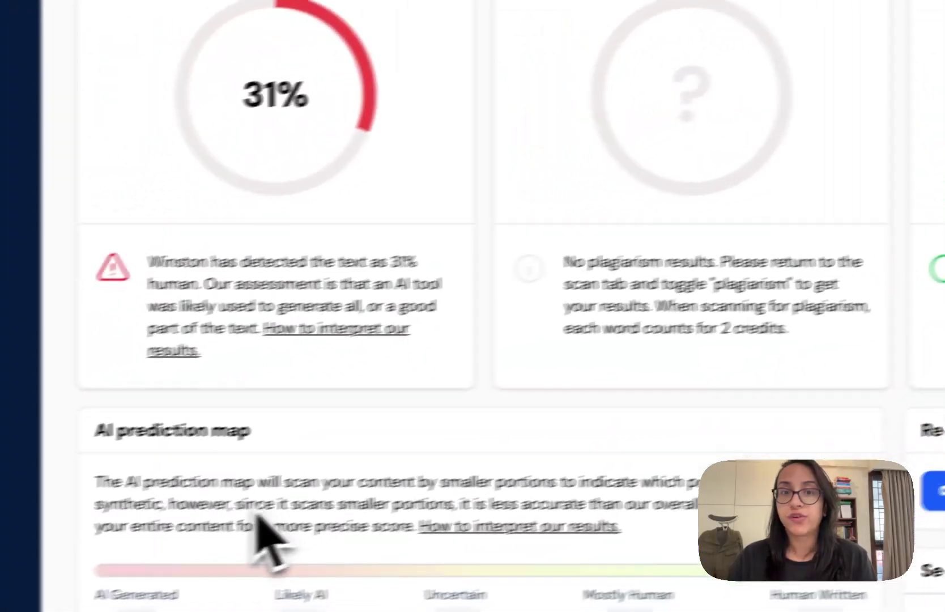
scroll(321, 558, down, 6)
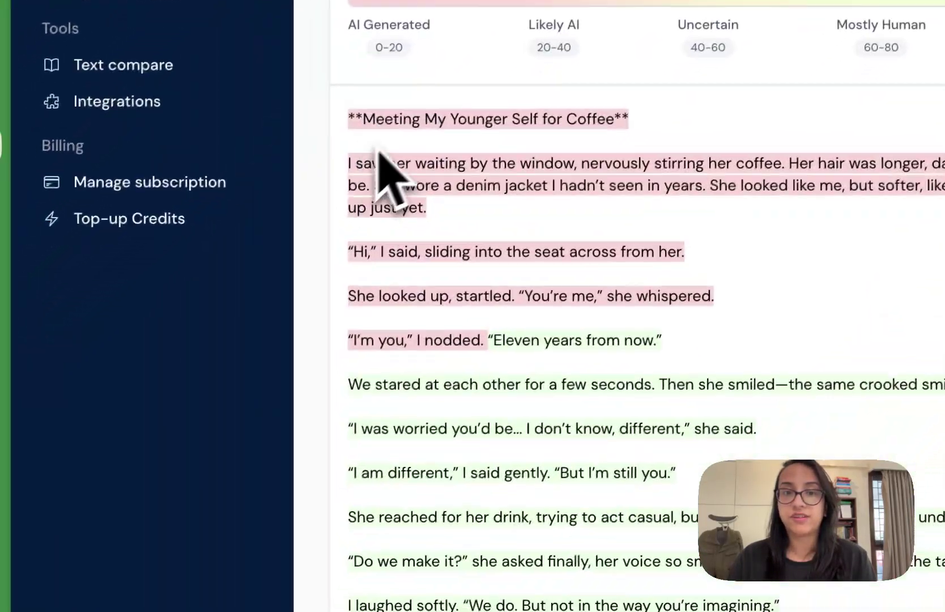
mouse_move(339, 190)
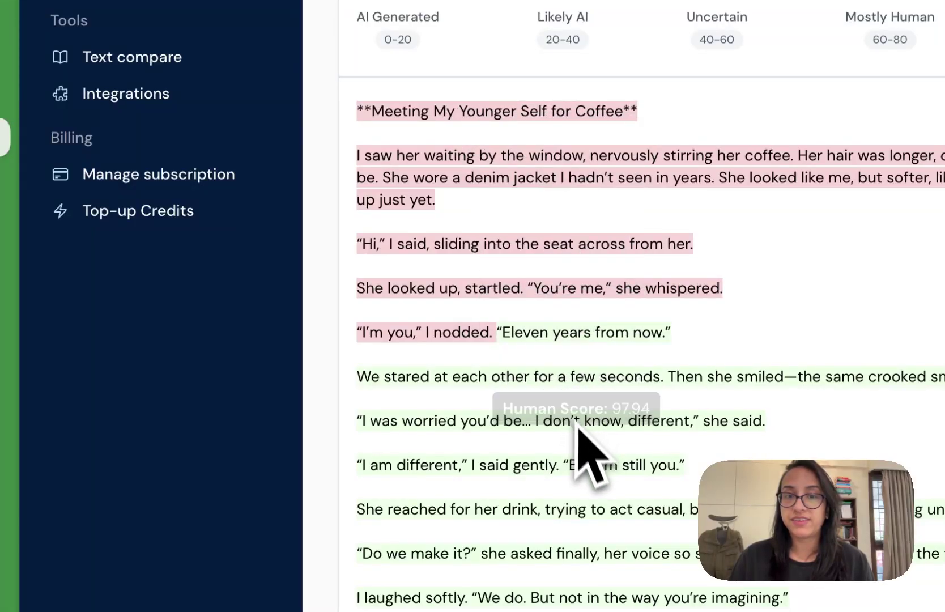
Examine the individual sentence scores through to the end of the ChatGPT story's AI prediction map.
scroll(590, 482, down, 3)
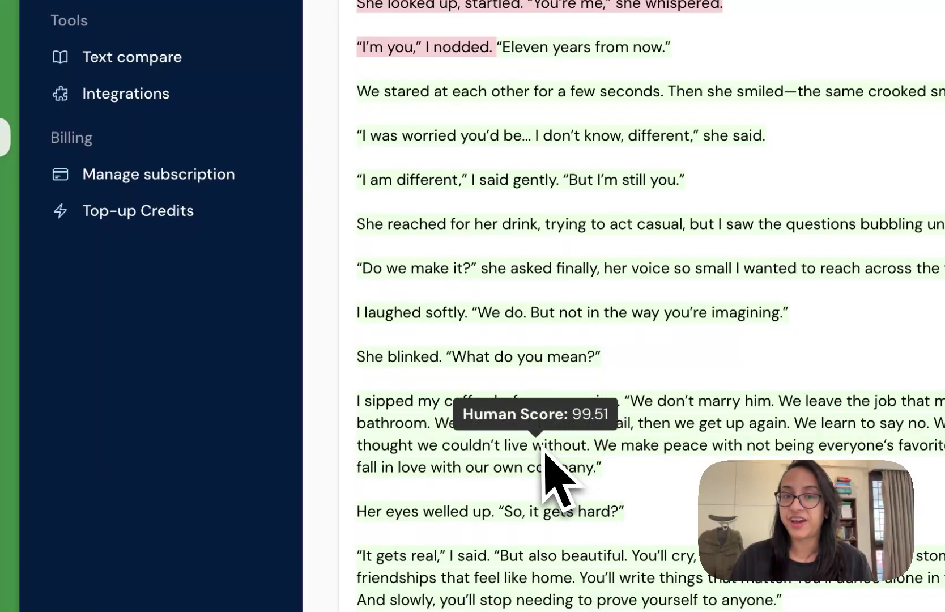
scroll(542, 464, down, 5)
scroll(540, 450, down, 2)
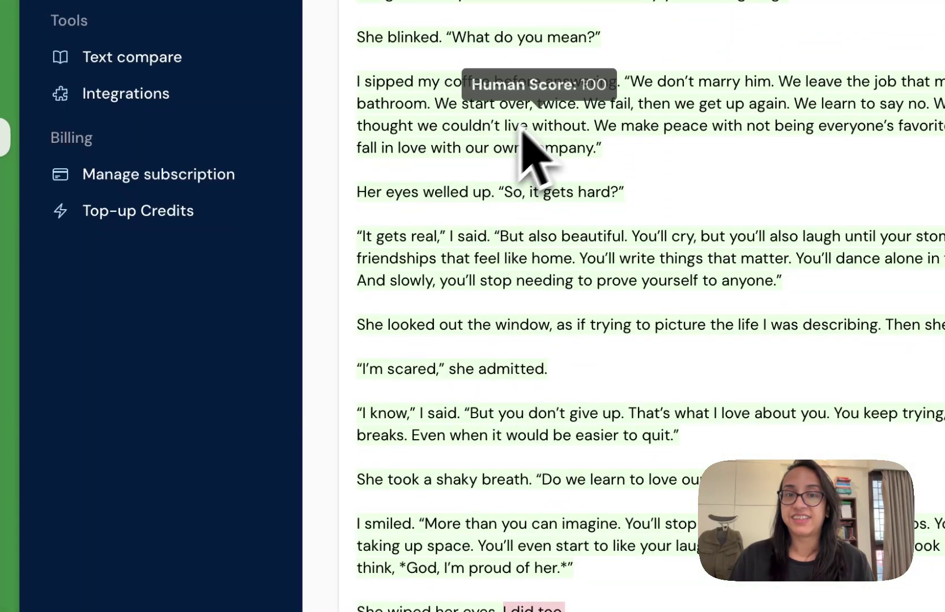
scroll(544, 128, down, 8)
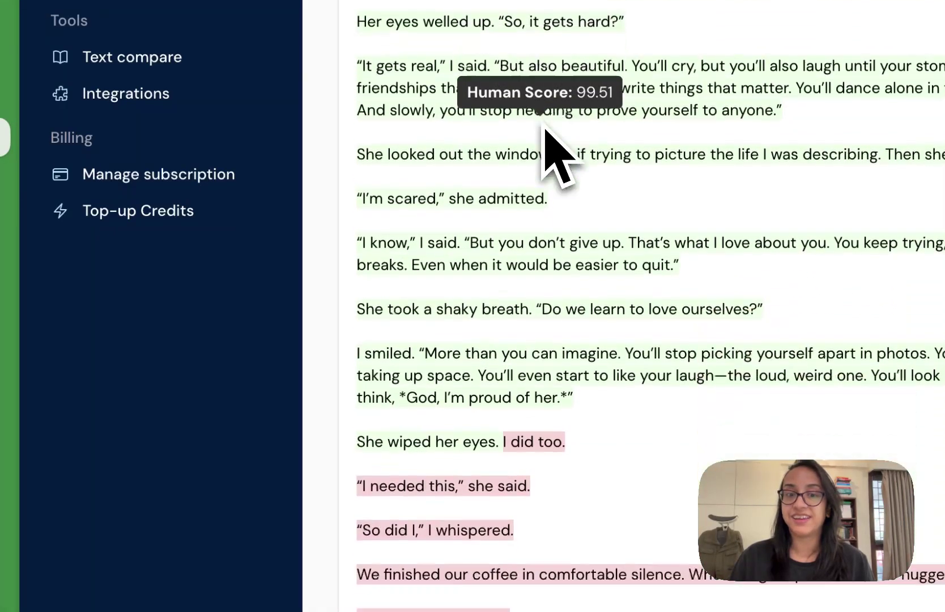
scroll(493, 312, up, 15)
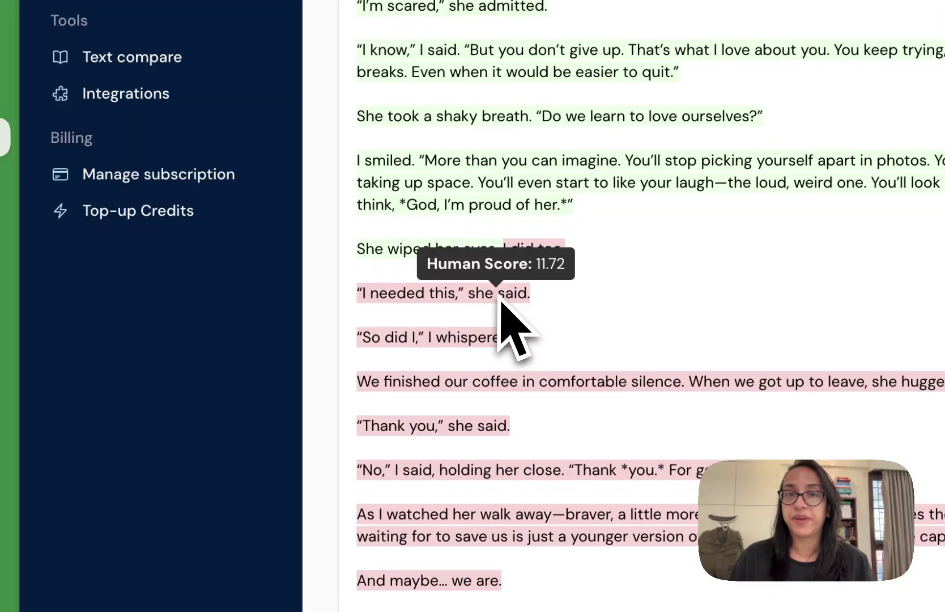
scroll(504, 277, down, 15)
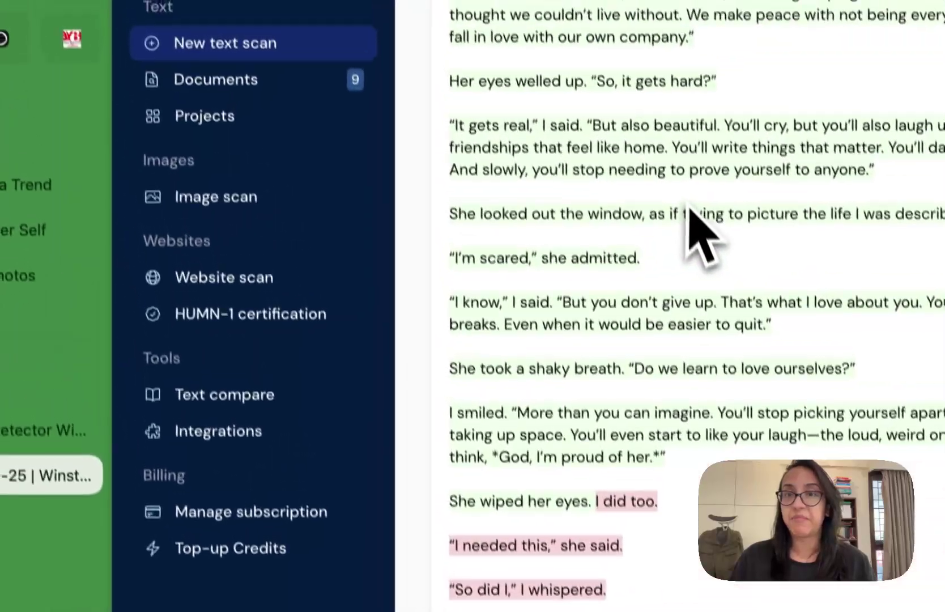
scroll(695, 242, down, 1)
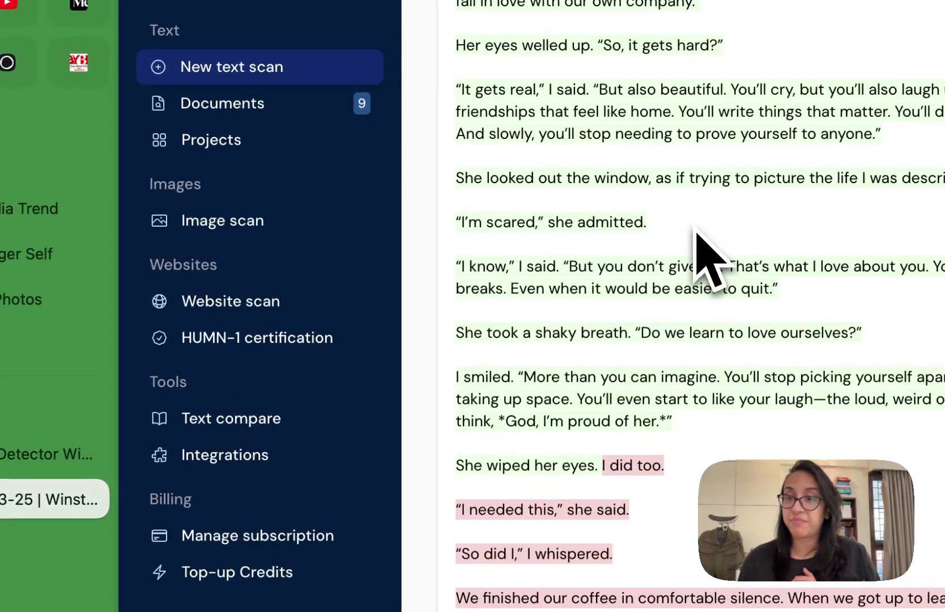
scroll(707, 264, up, 15)
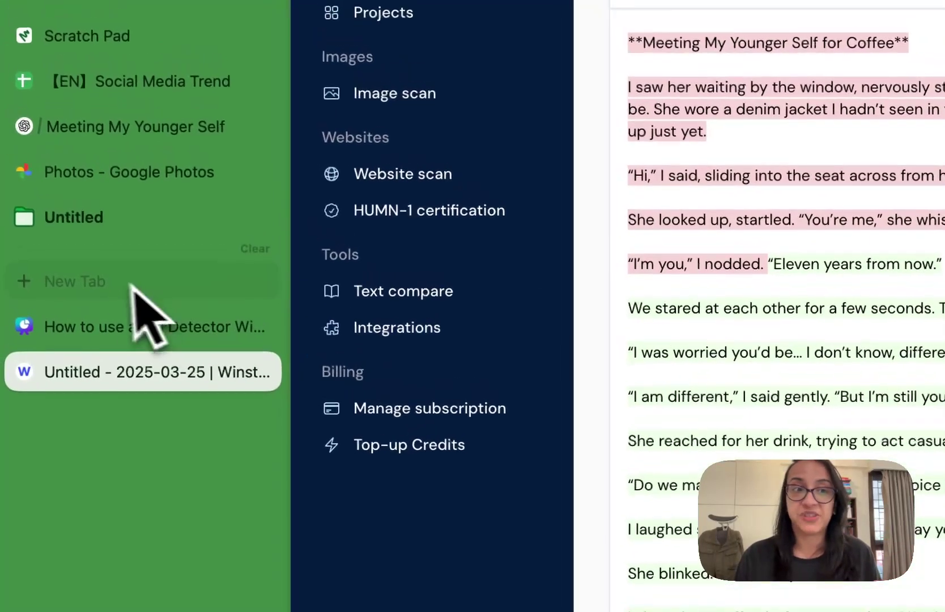
Open Claude in a new tab, sign in with Google and submit the account holder's name.
click(62, 253)
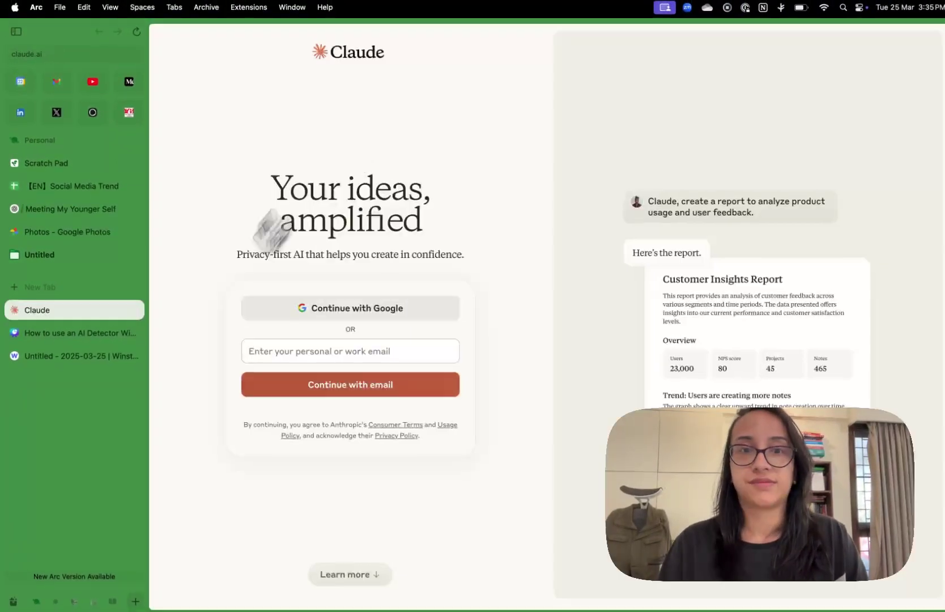
click(448, 311)
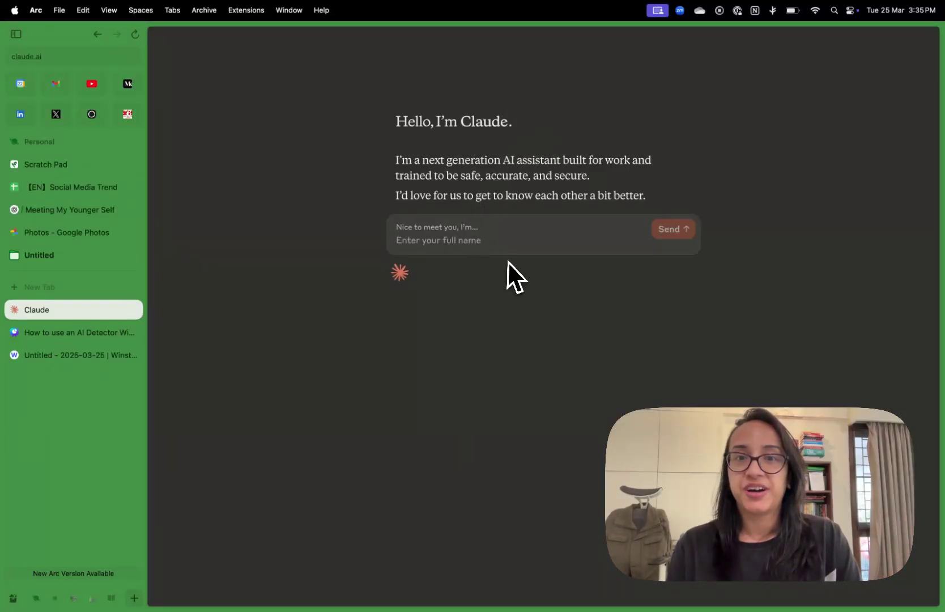
text(Ana)
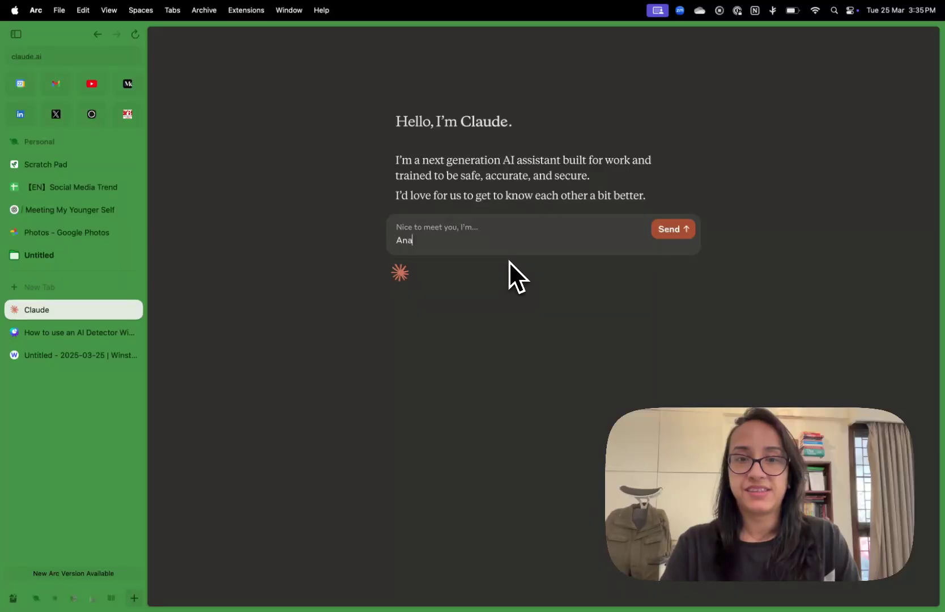
text(ngsha)
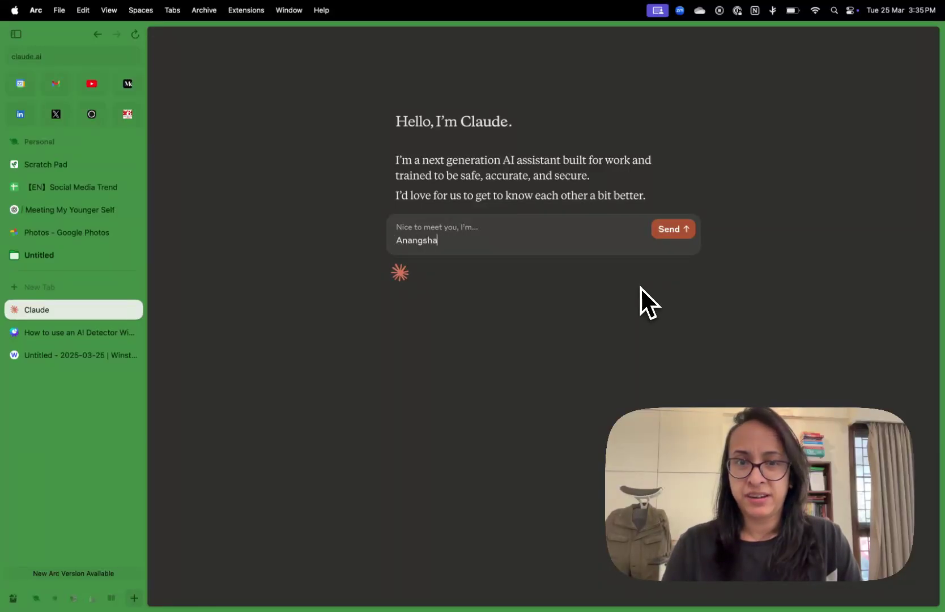
click(680, 231)
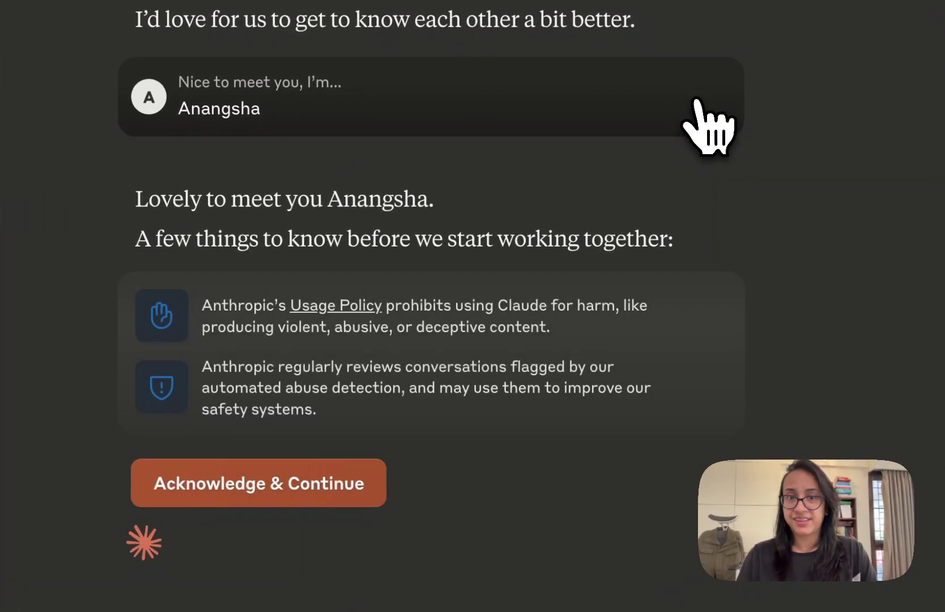
Acknowledge Claude's usage notes to finish the introduction, and dismiss the notice about the switch to Claude Haiku.
click(234, 485)
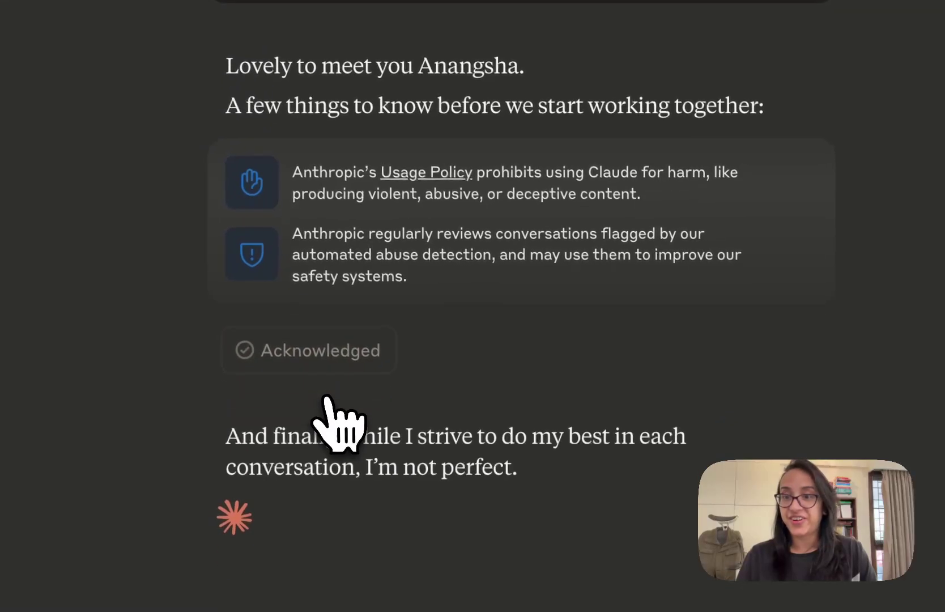
click(321, 398)
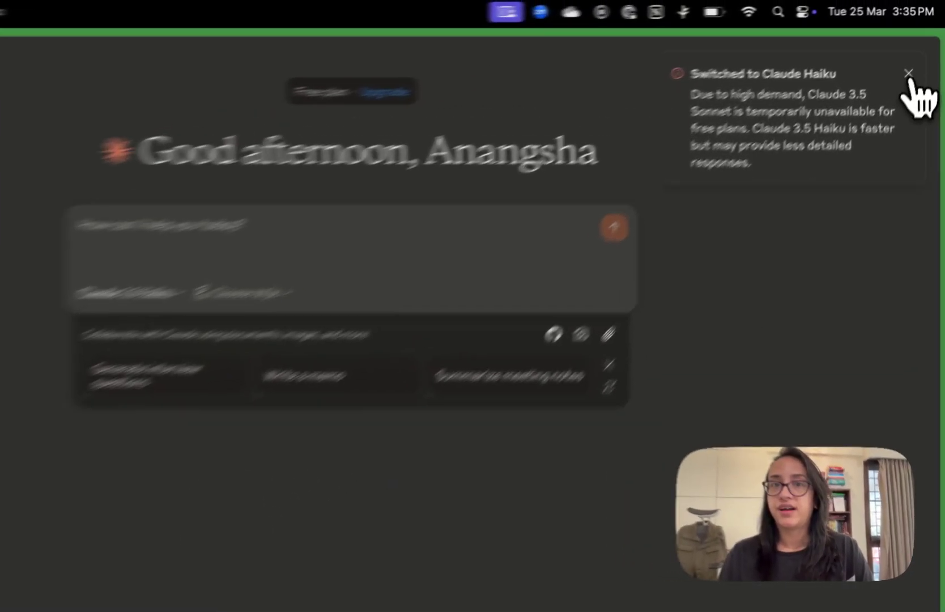
click(909, 74)
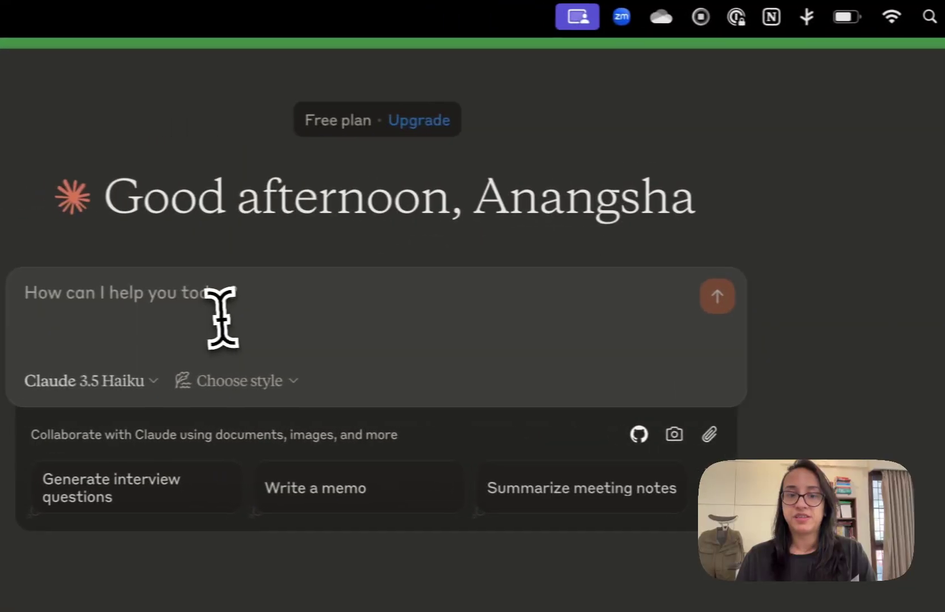
Ask Claude in Normal style for a relatable, emotional short story, "Meeting my younger self for coffee", ages 33 and 22, about growing up and self love.
text(Write a short story on "Meeting my younger self for coffee" The write is 33, her younger self is 22. Write some generic content about growing up, never giving up, self love, and growth in life. Make it sound human and relatable. Write it in such a manner that it makes the readers feel emotional and connected to the text.)
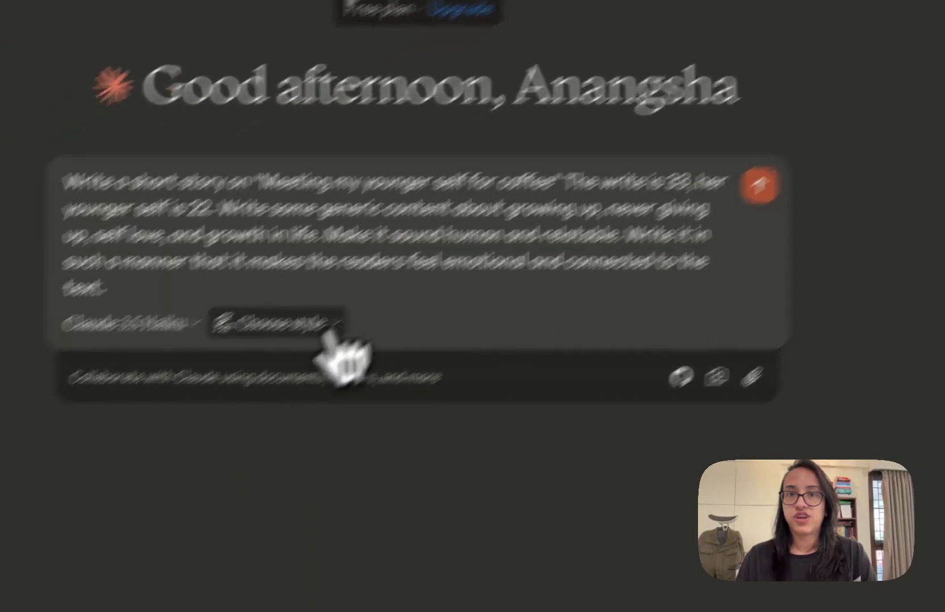
click(251, 391)
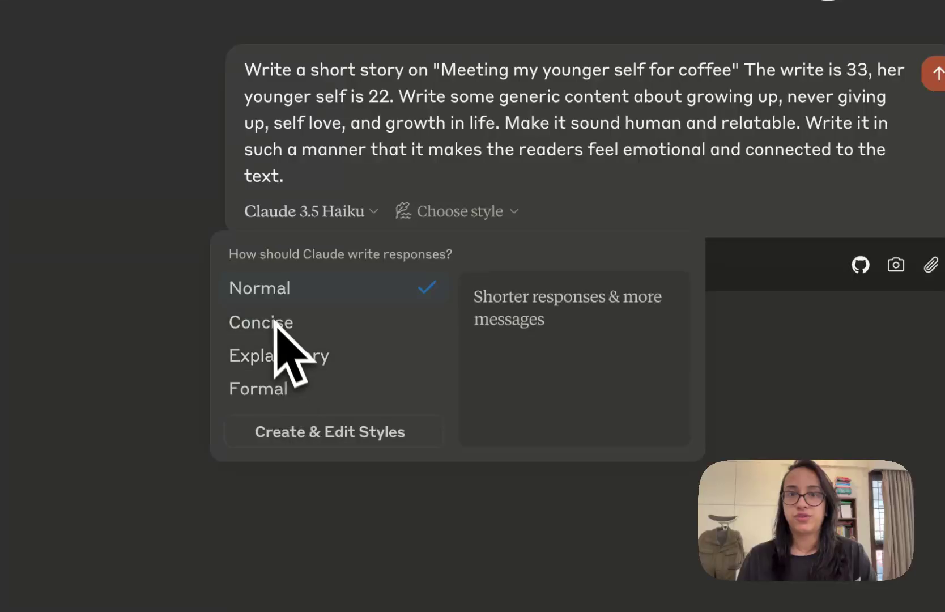
click(268, 298)
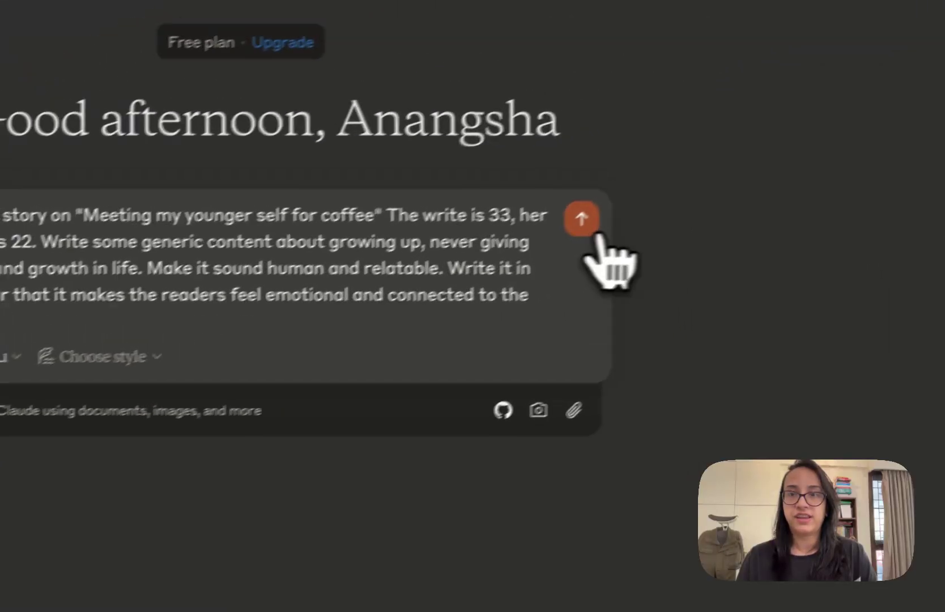
click(936, 74)
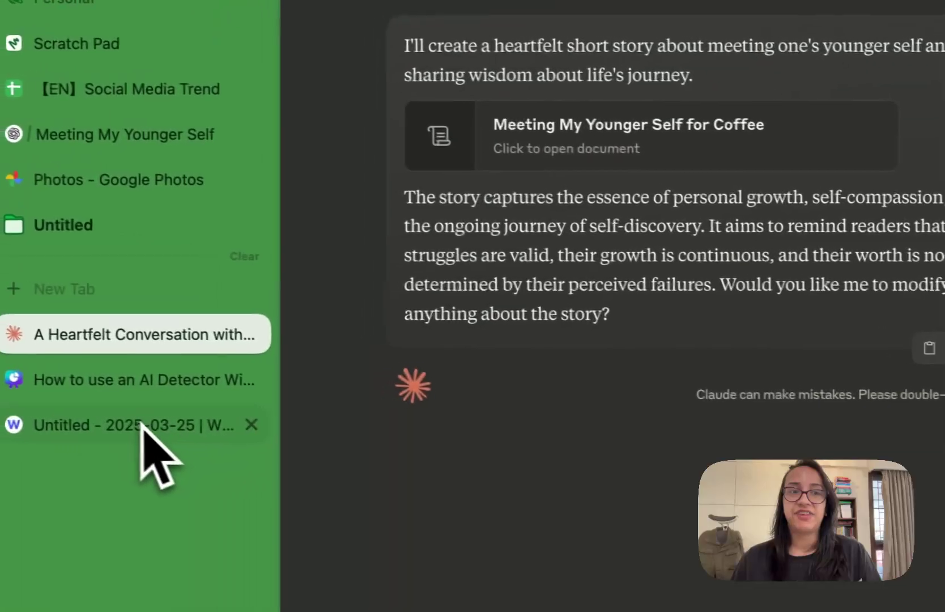
Close the AI detector how-to tab, return to Winston AI and paste Claude's story into a new text scan.
click(117, 360)
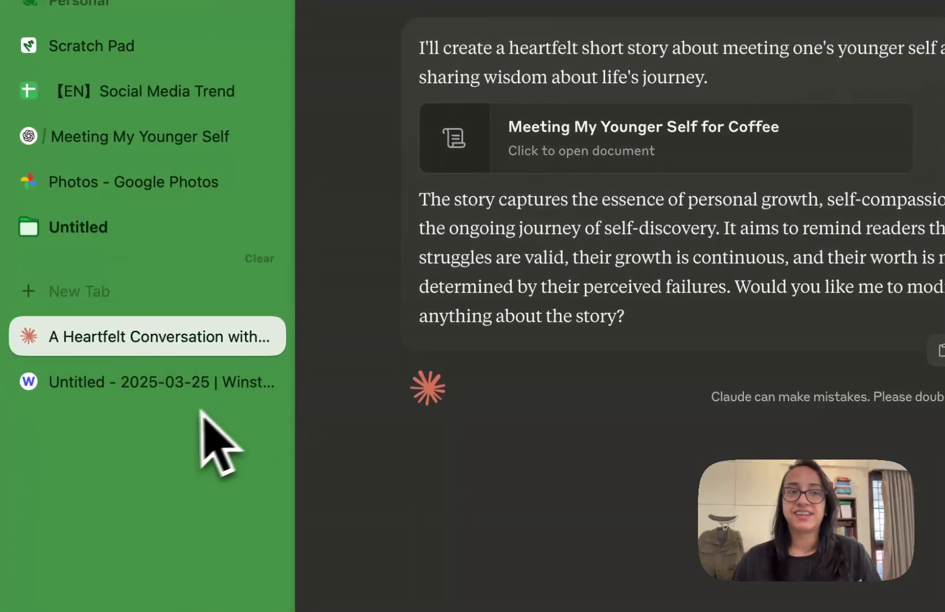
click(156, 391)
scroll(670, 400, up, 10)
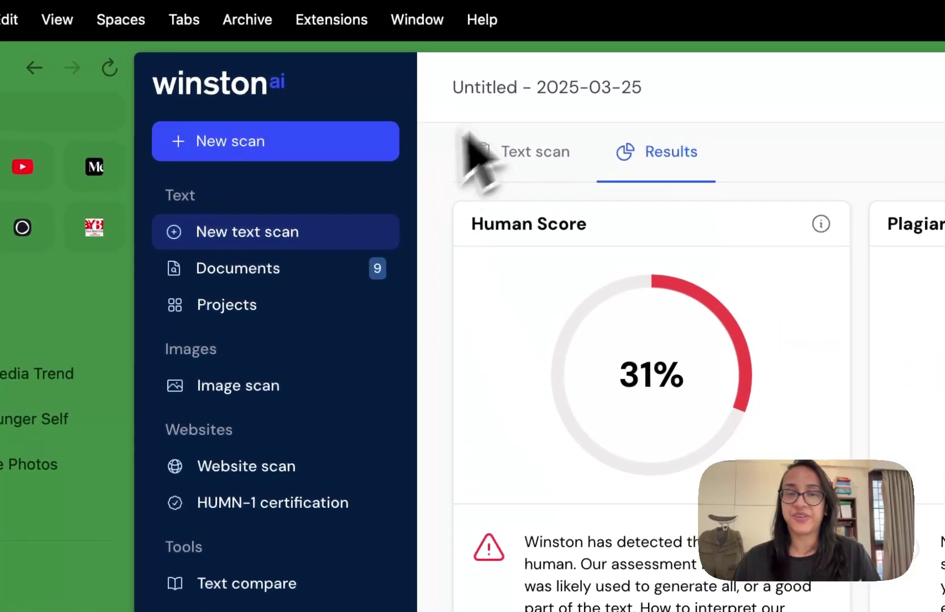
click(548, 155)
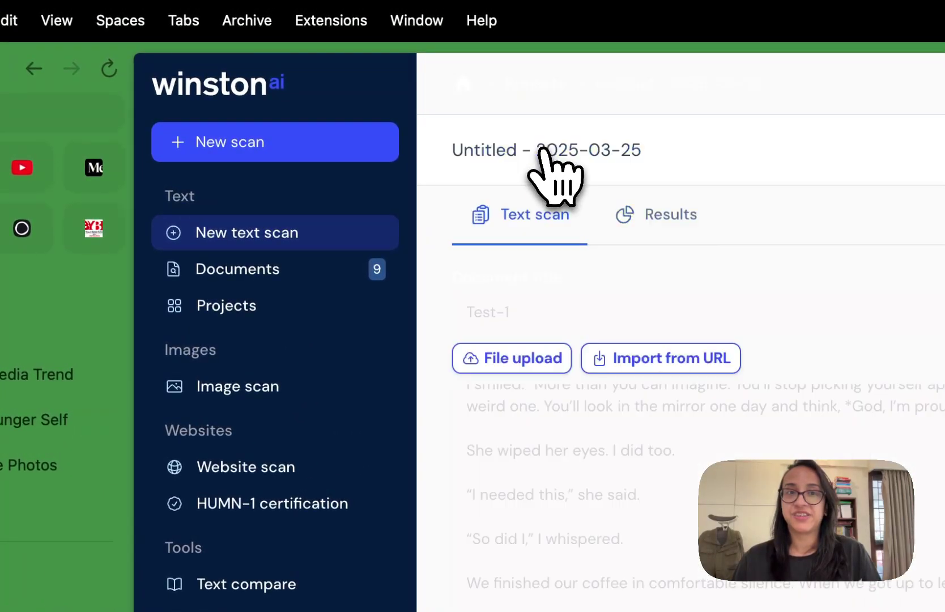
click(238, 149)
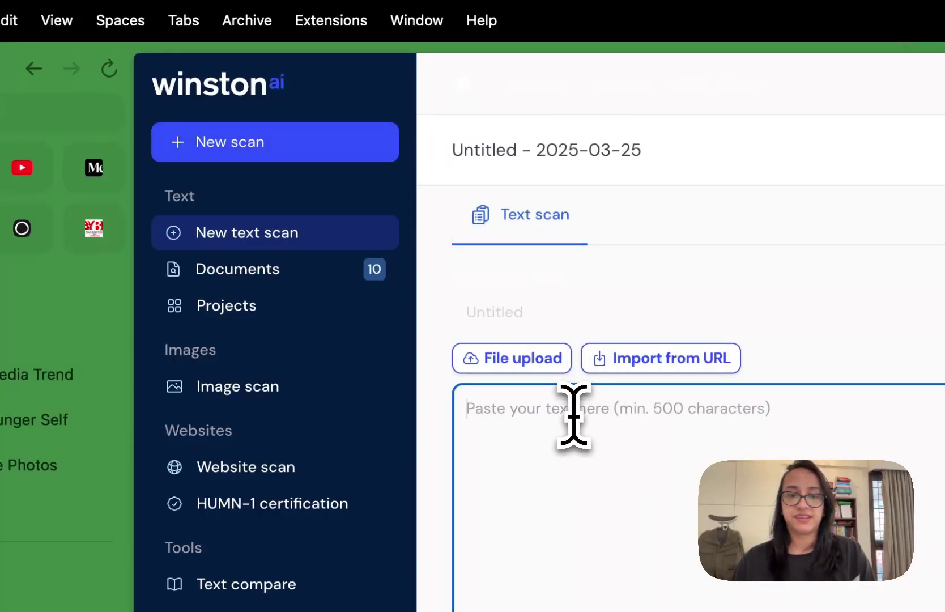
click(510, 314)
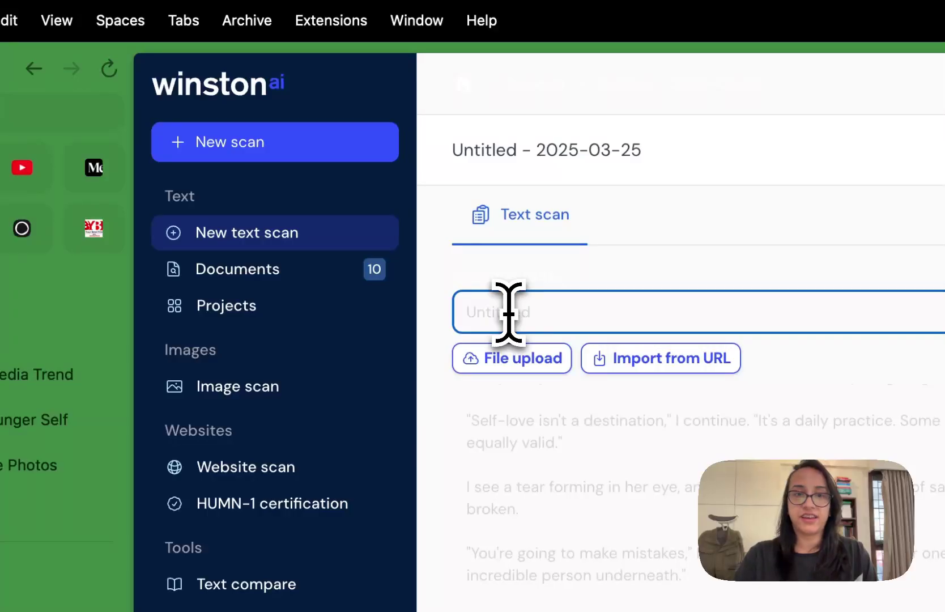
key(BackSpace)
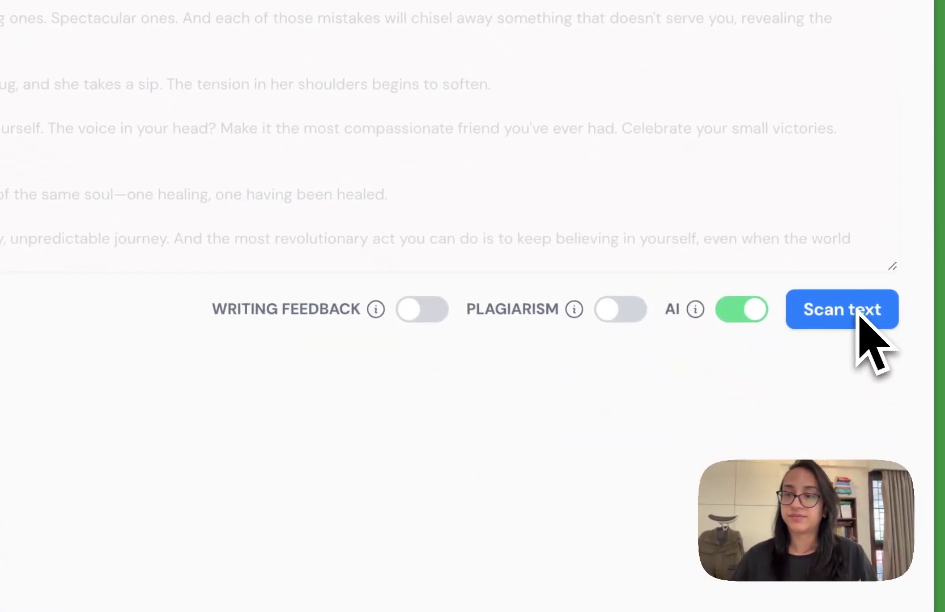
Scan Claude's story for AI content only and review its human score and AI prediction map.
click(907, 424)
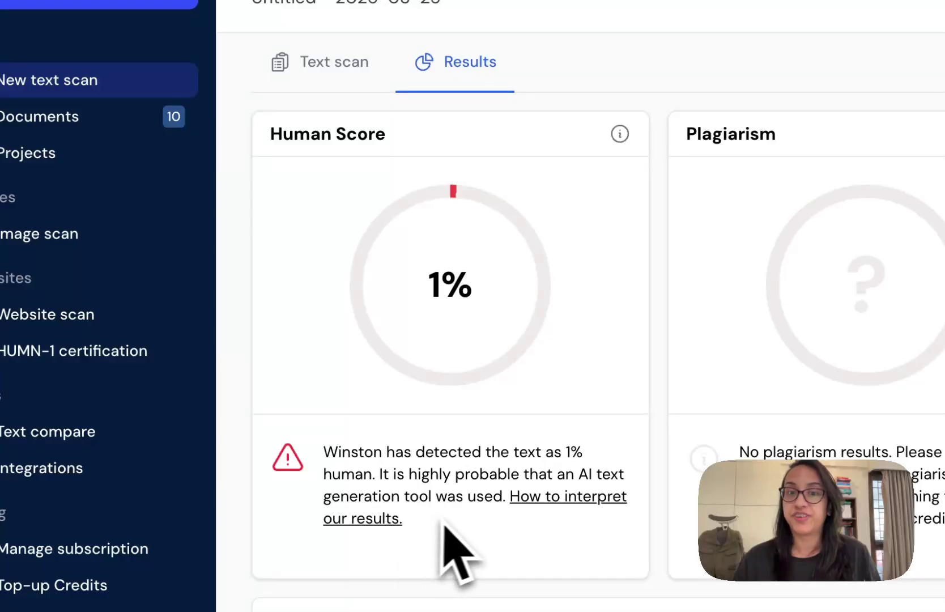
scroll(485, 548, down, 10)
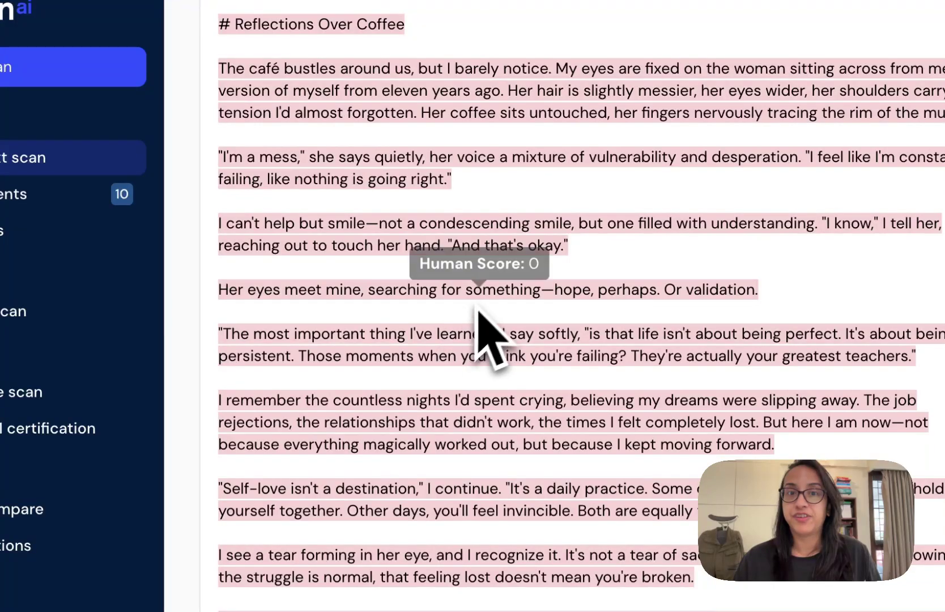
scroll(677, 422, down, 7)
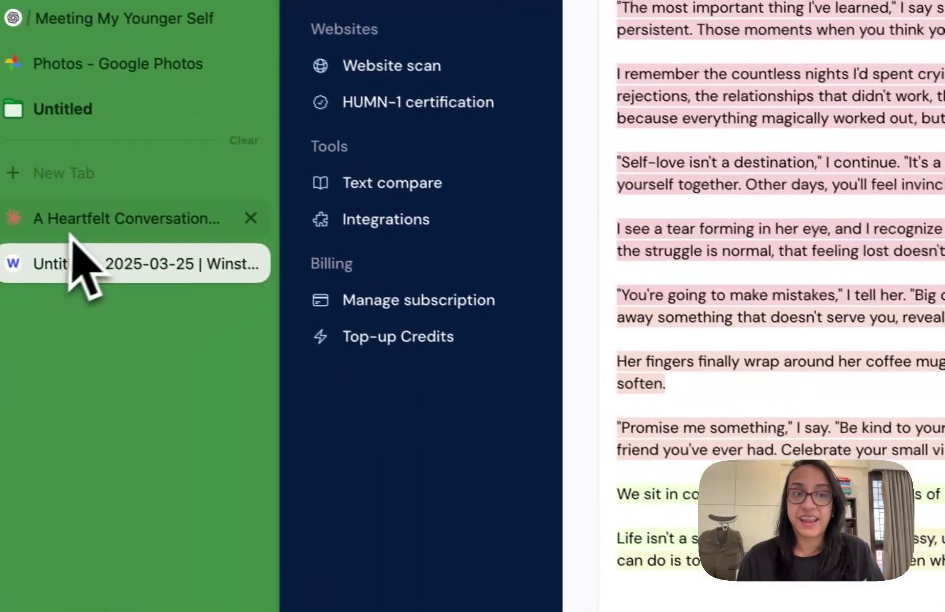
Switch to Claude and ask it to humanize the text as if written by a woman in her 30s feeling very emotional.
click(91, 238)
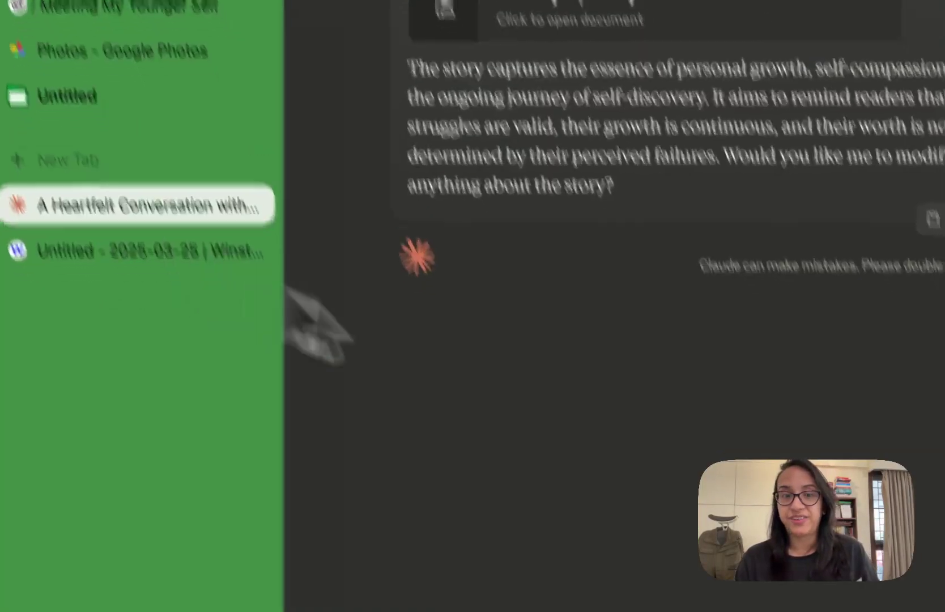
click(411, 512)
text(Can you humanize this text, make it sound like it was written by a woman in her)
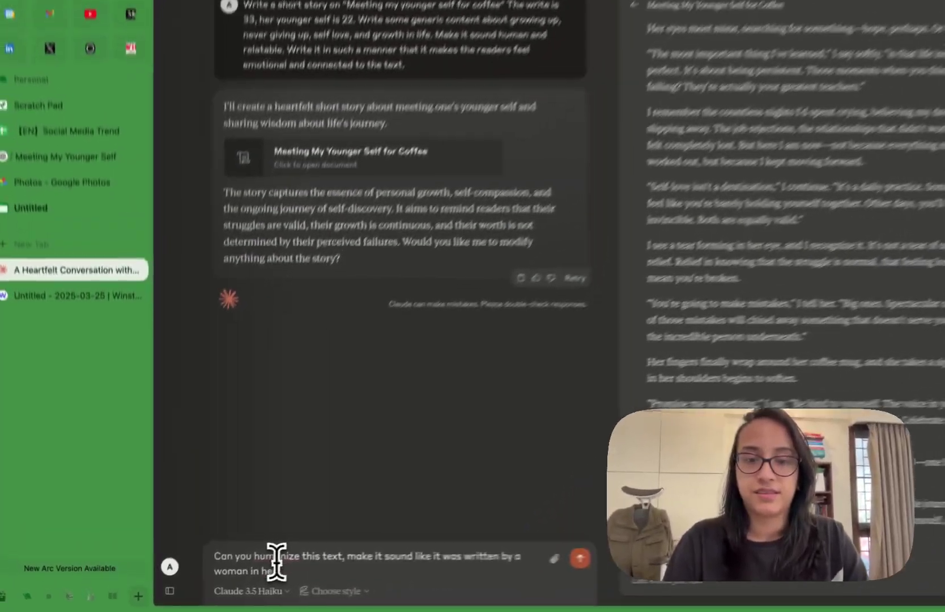
key(Return)
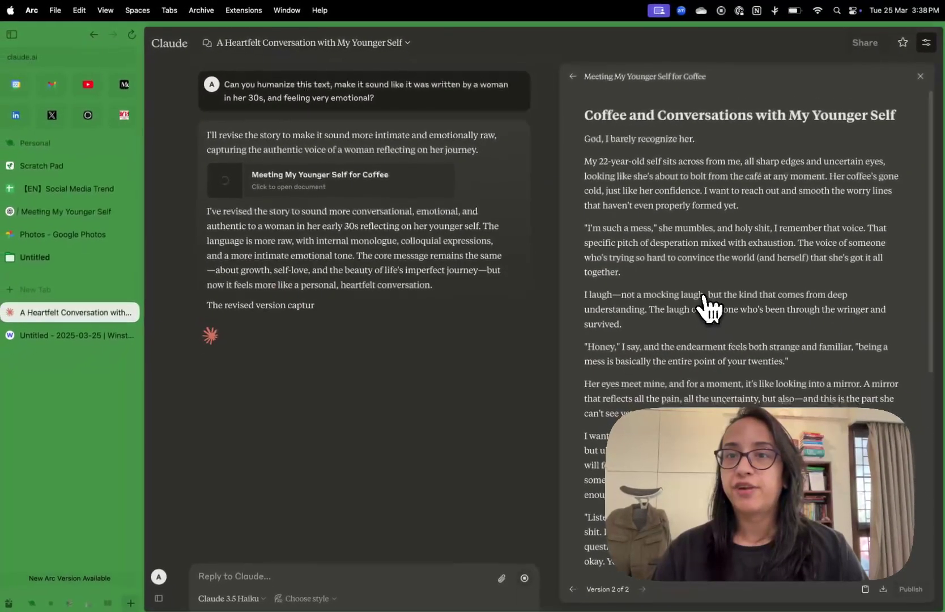
scroll(703, 257, down, 10)
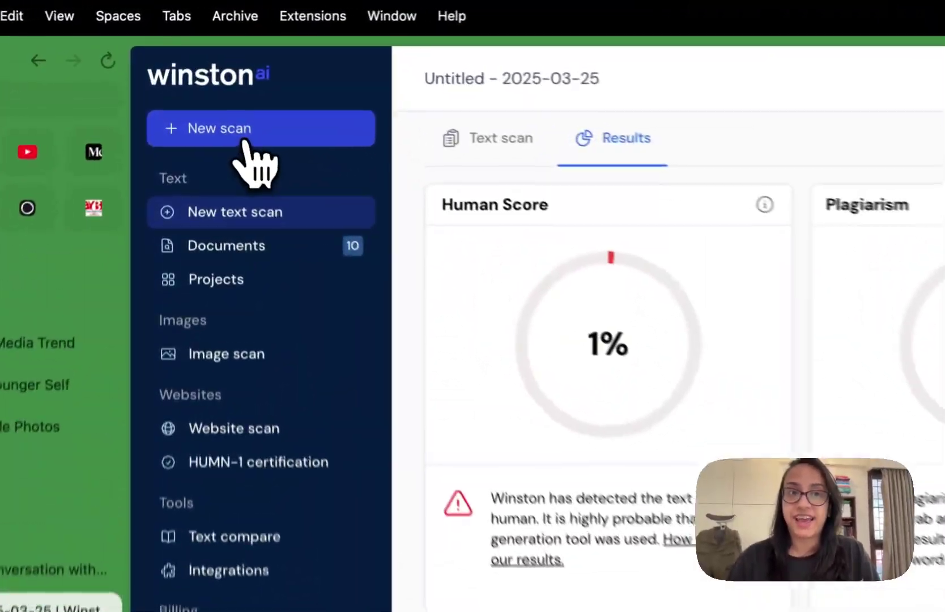
Start another new scan in Winston AI and paste in Claude's humanized version of the story.
click(244, 139)
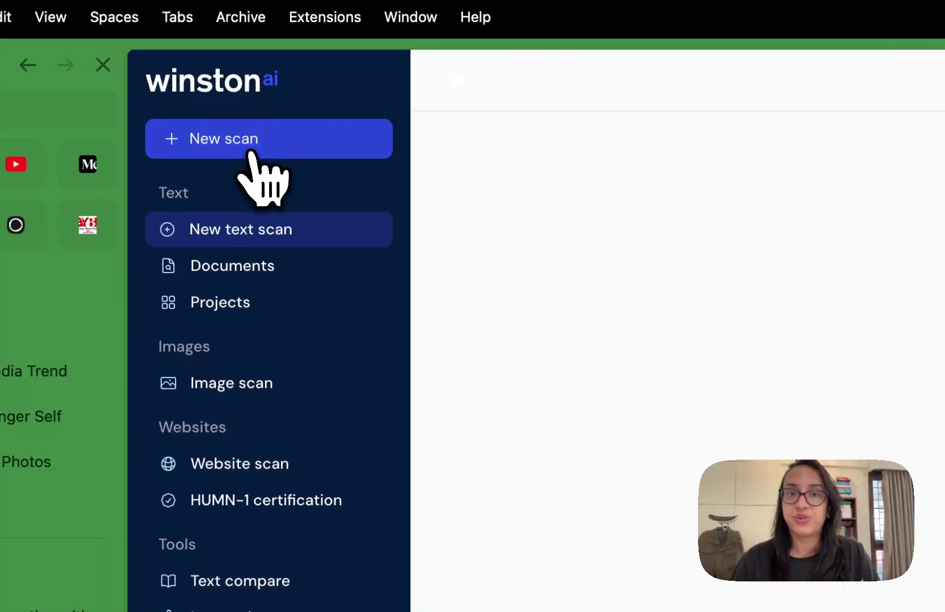
click(598, 465)
key(super+v)
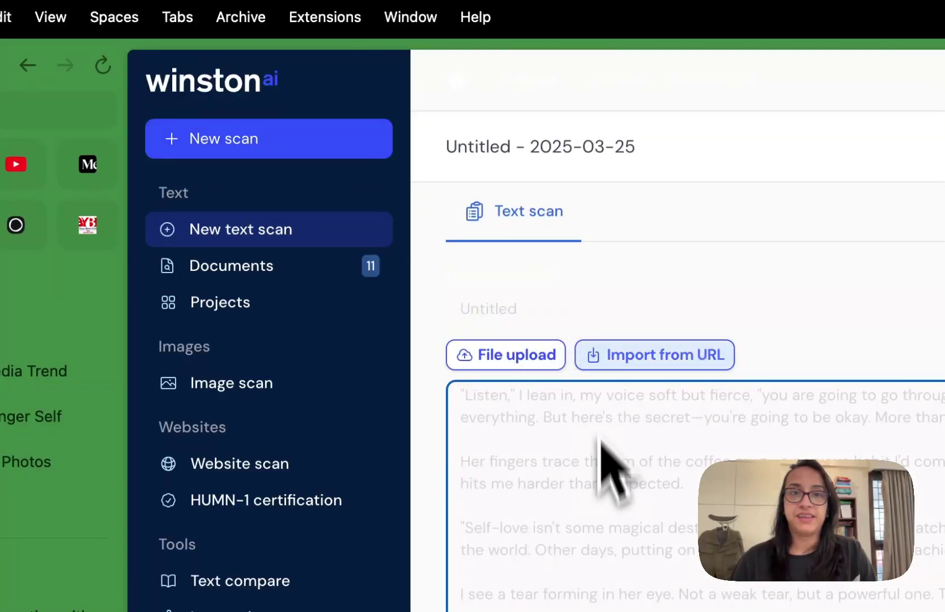
click(496, 306)
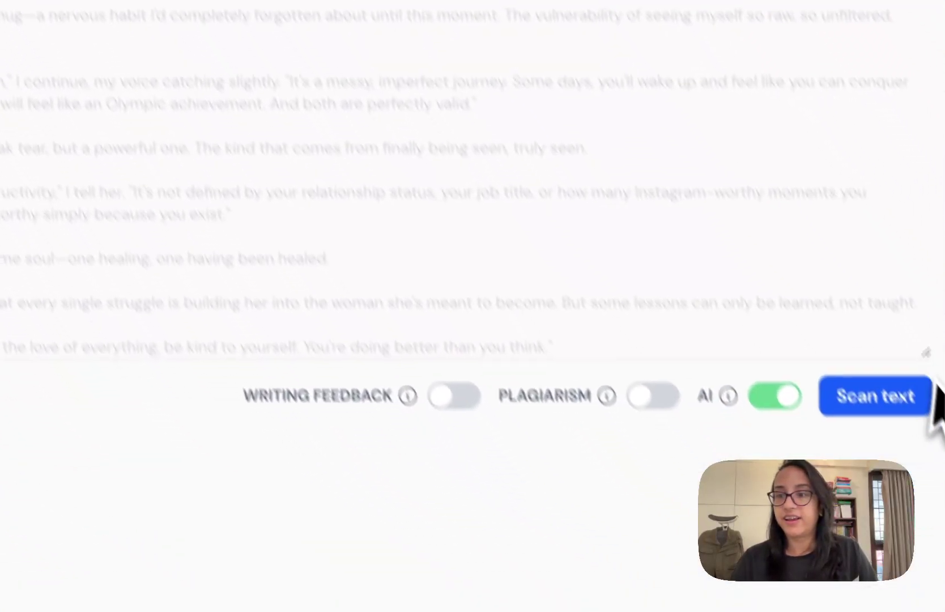
Scan Claude's humanized story for AI content only.
click(873, 351)
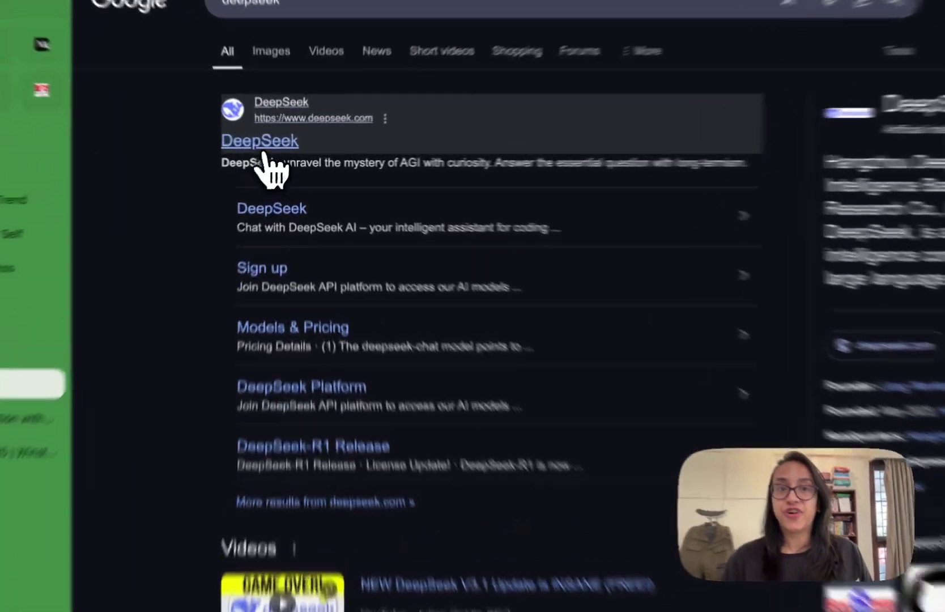
Open DeepSeek's chat, logging in with Google, and submit the short-story prompt "Meeting my younger self for coffee".
click(264, 153)
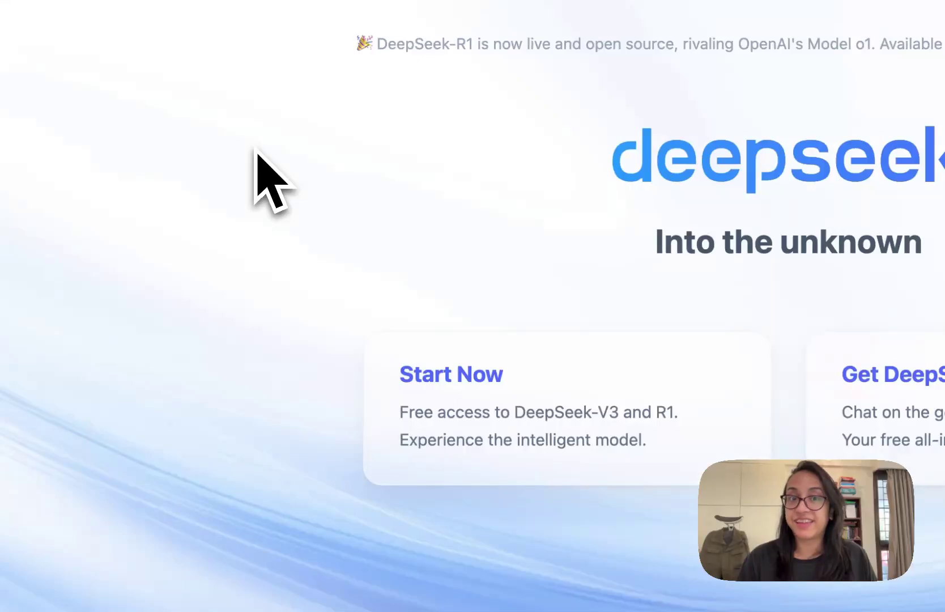
click(463, 390)
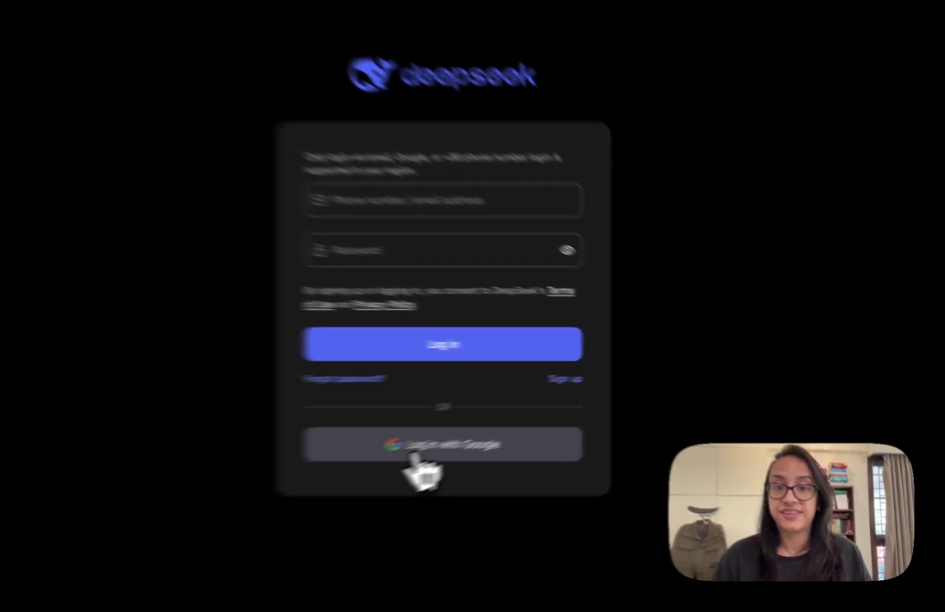
click(536, 419)
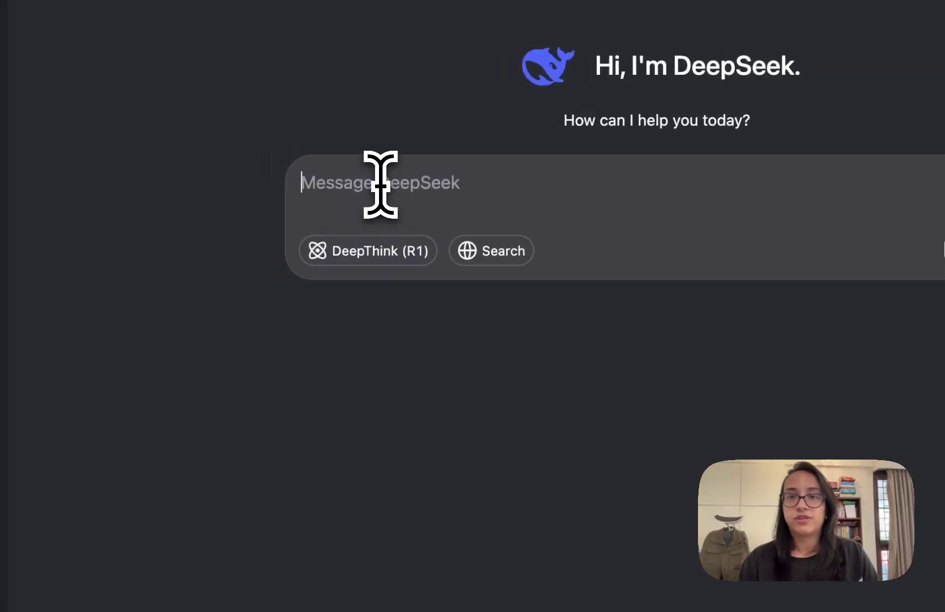
key(super+v)
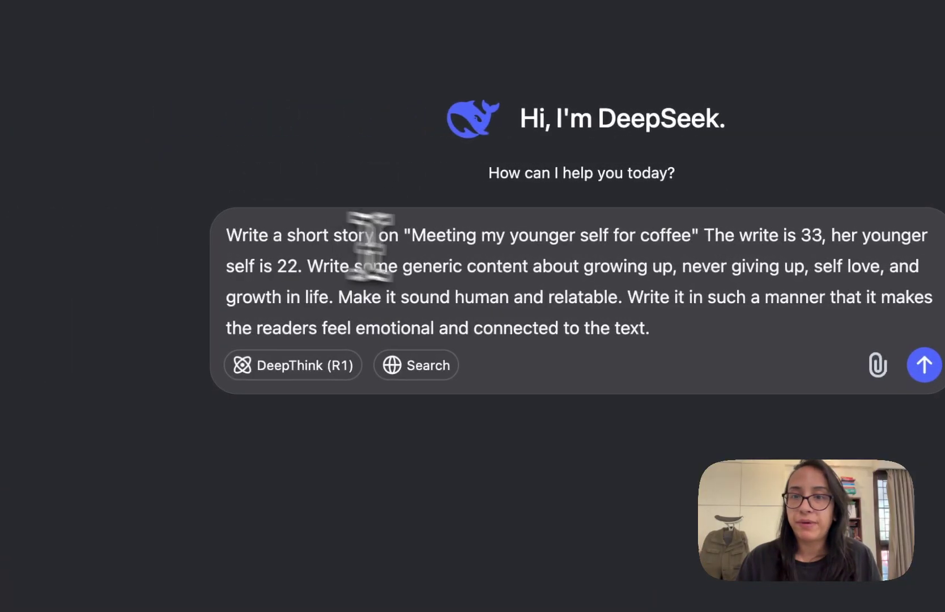
click(636, 350)
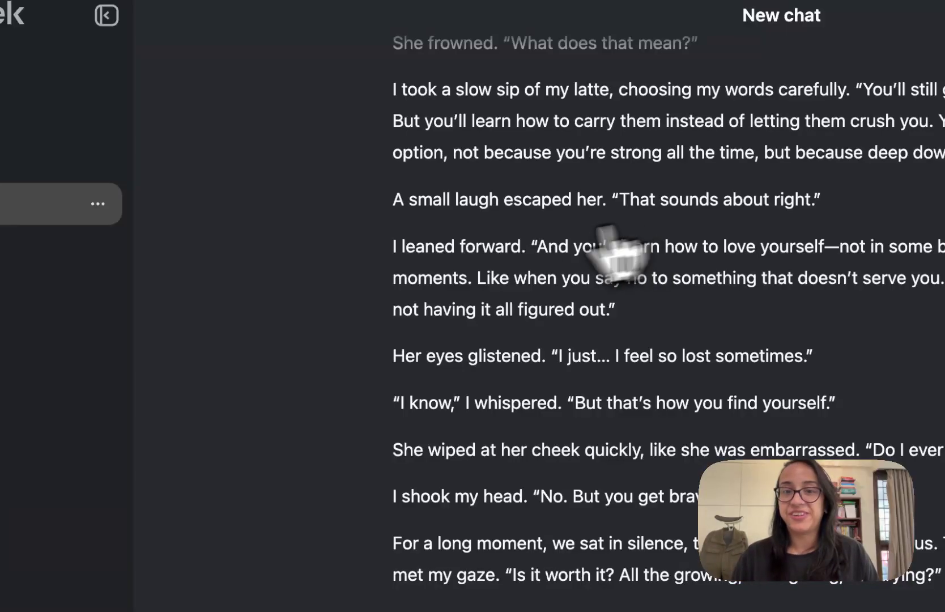
Copy DeepSeek's story into a new Winston AI text scan and title the document "Test - deepseek".
click(494, 379)
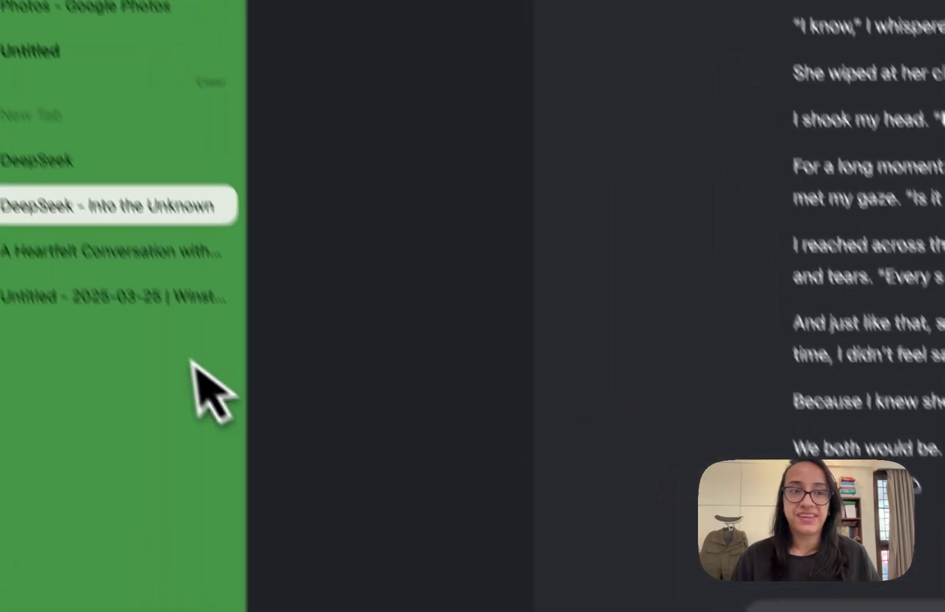
click(181, 368)
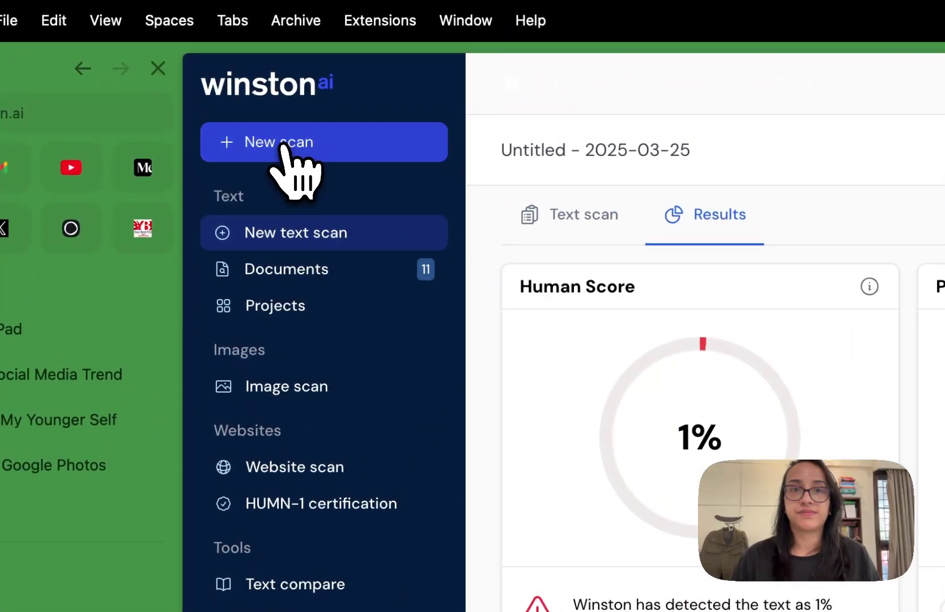
click(282, 146)
key(super+v)
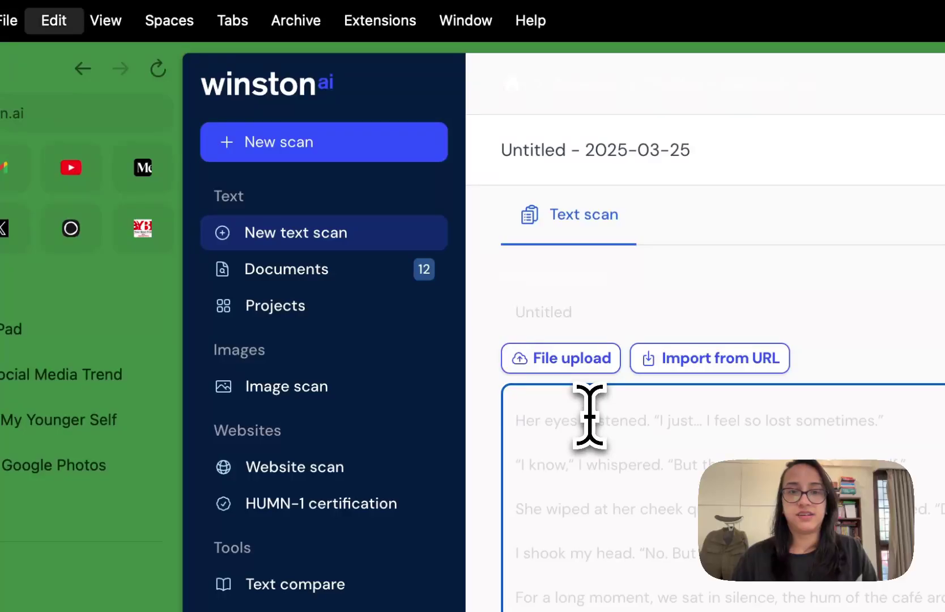
click(542, 317)
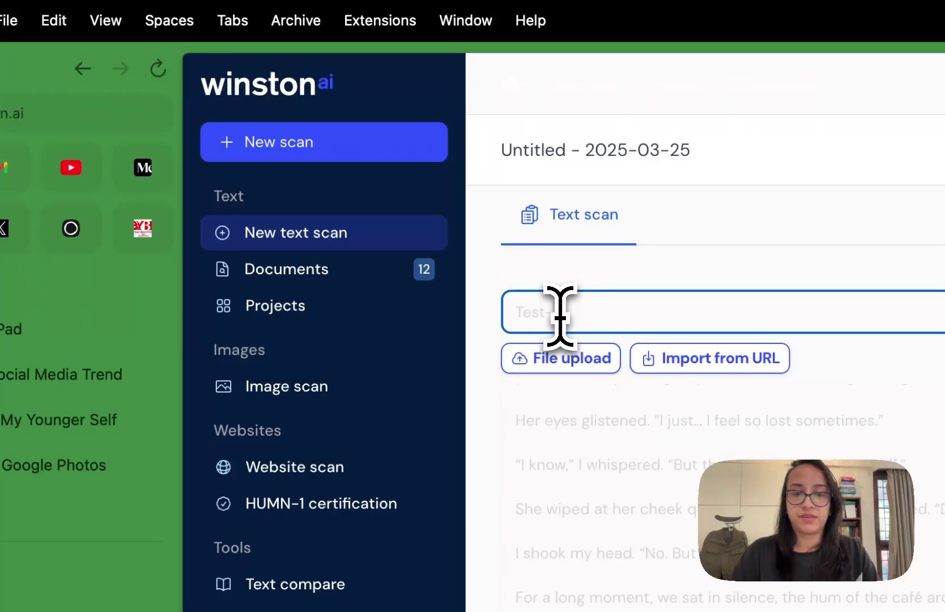
text(Test - deepseek)
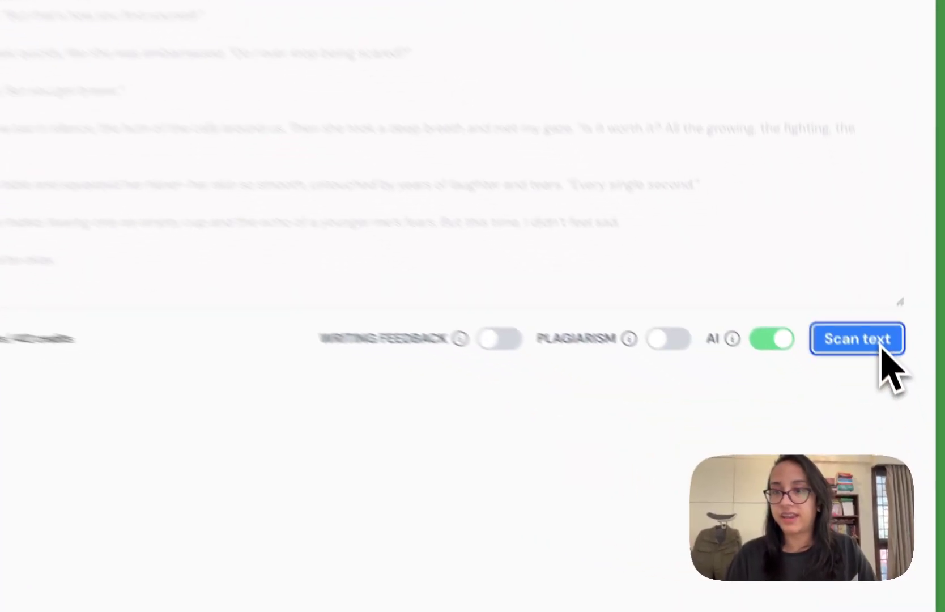
Scan DeepSeek's story for AI content only and review its human score and the sentence scores in the prediction map.
click(909, 425)
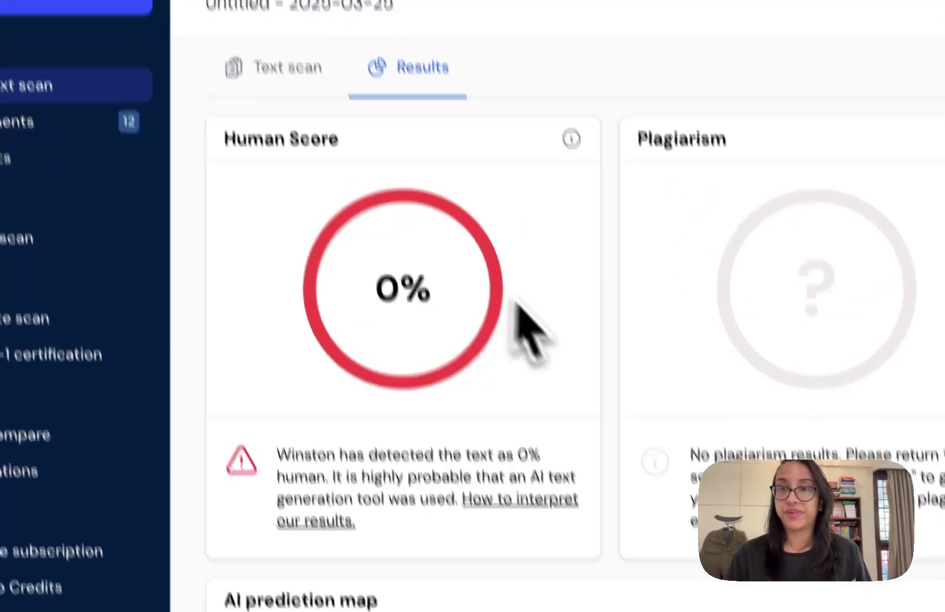
scroll(597, 510, down, 15)
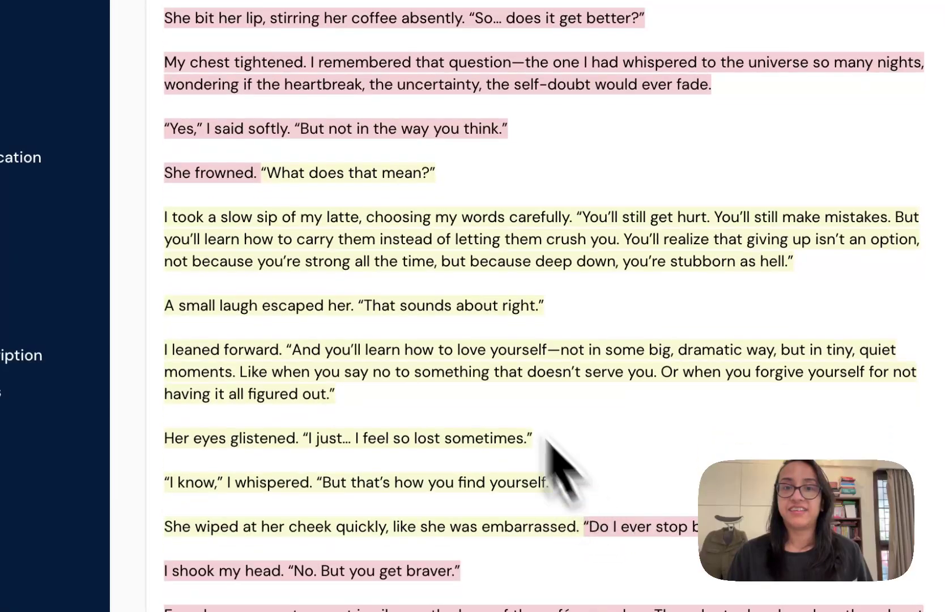
mouse_move(420, 278)
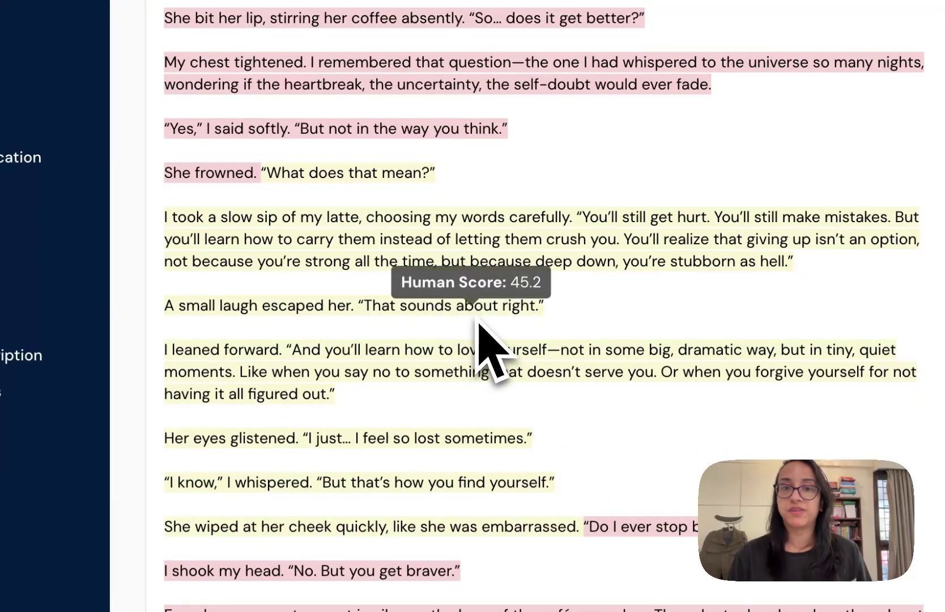
mouse_move(491, 356)
scroll(485, 517, down, 3)
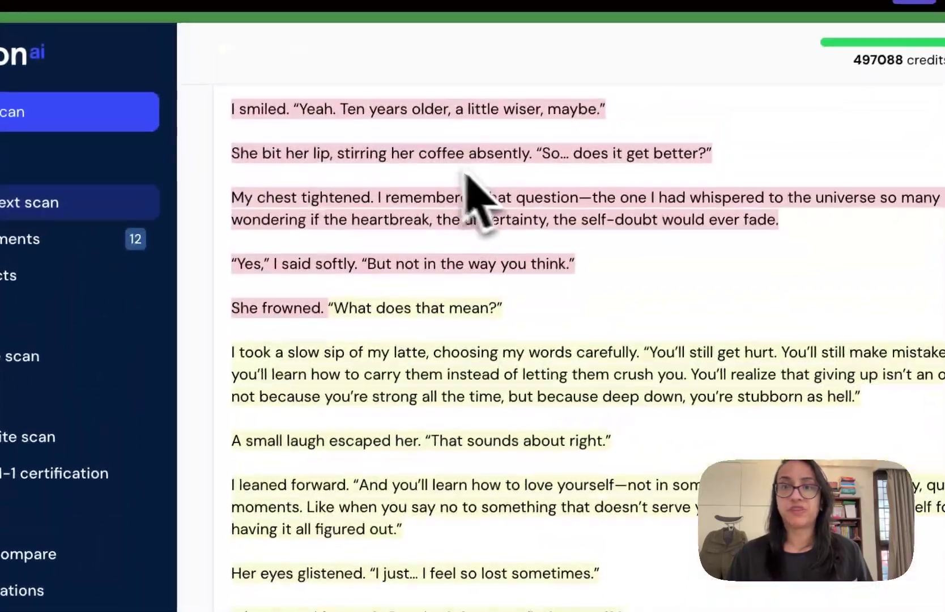
scroll(541, 195, up, 10)
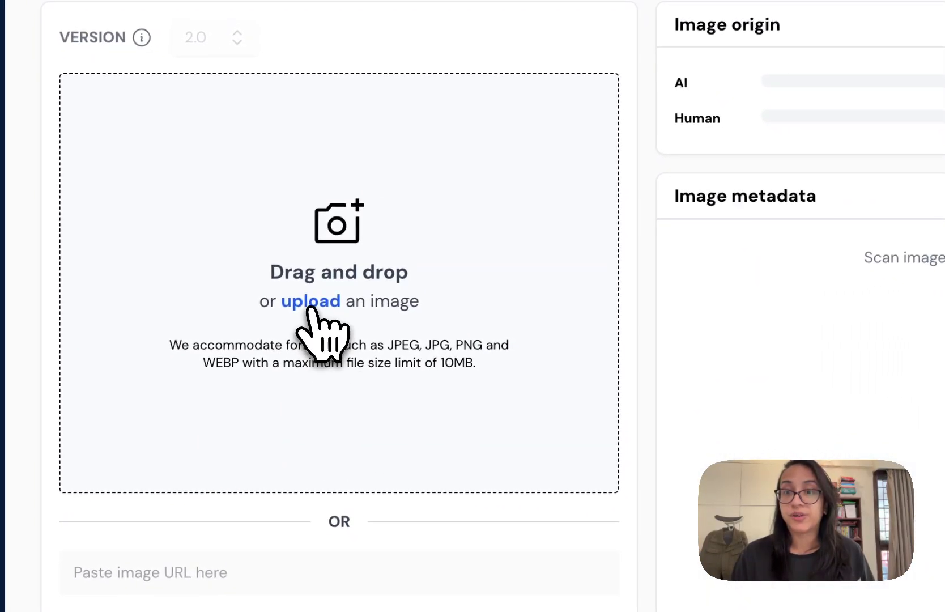
Upload the portrait in the burgundy blazer to the image scan and scan it for AI.
click(309, 305)
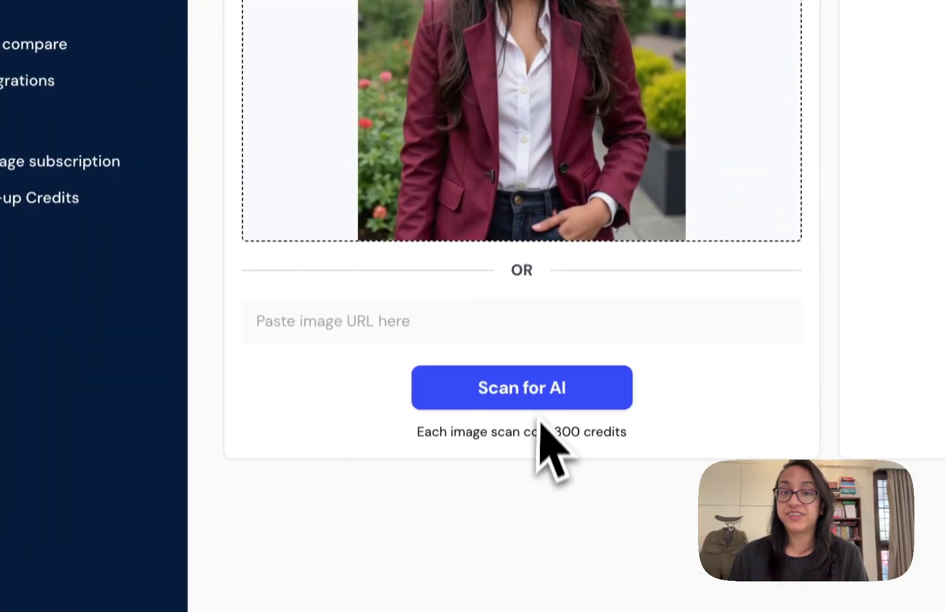
click(506, 457)
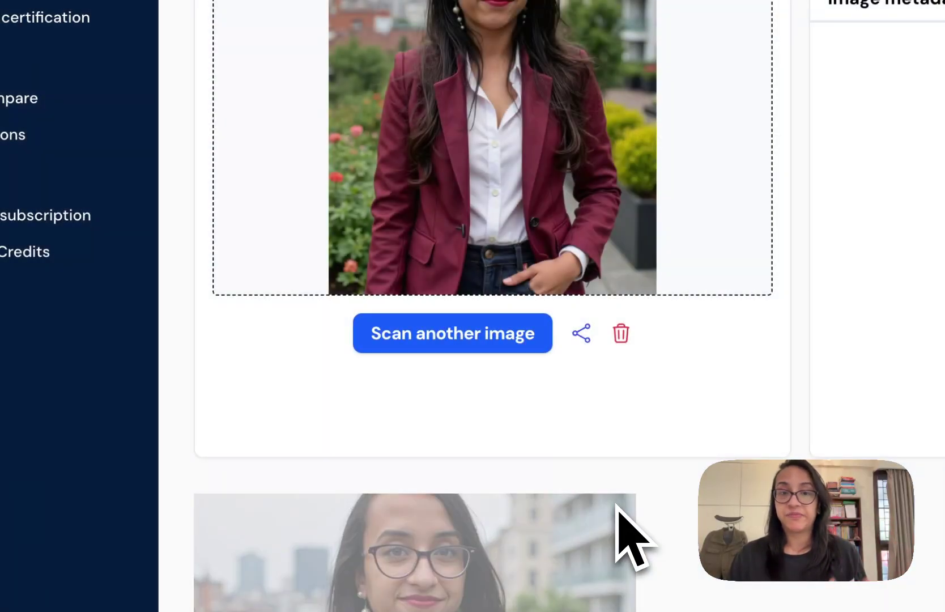
scroll(337, 306, down, 5)
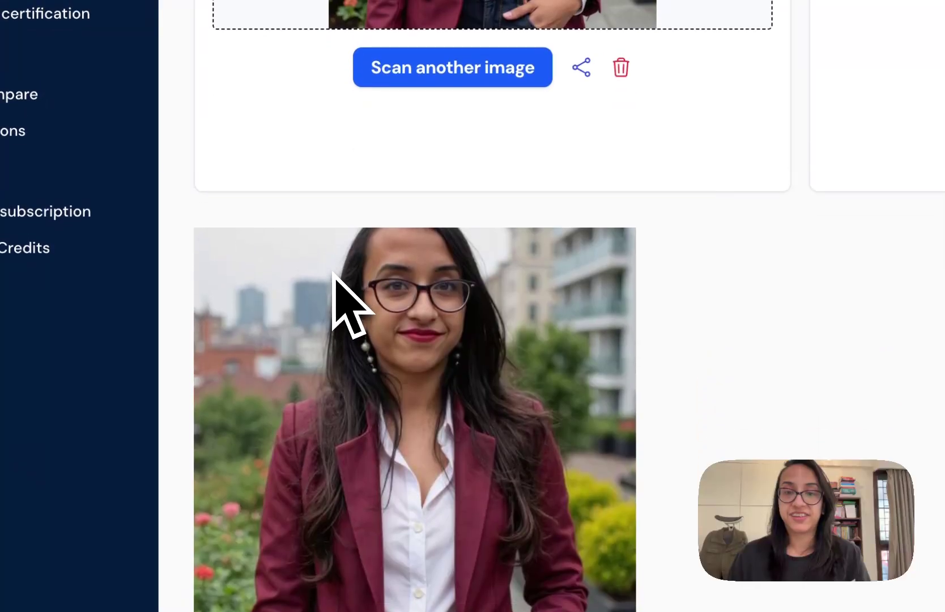
scroll(334, 277, up, 3)
scroll(337, 303, up, 1)
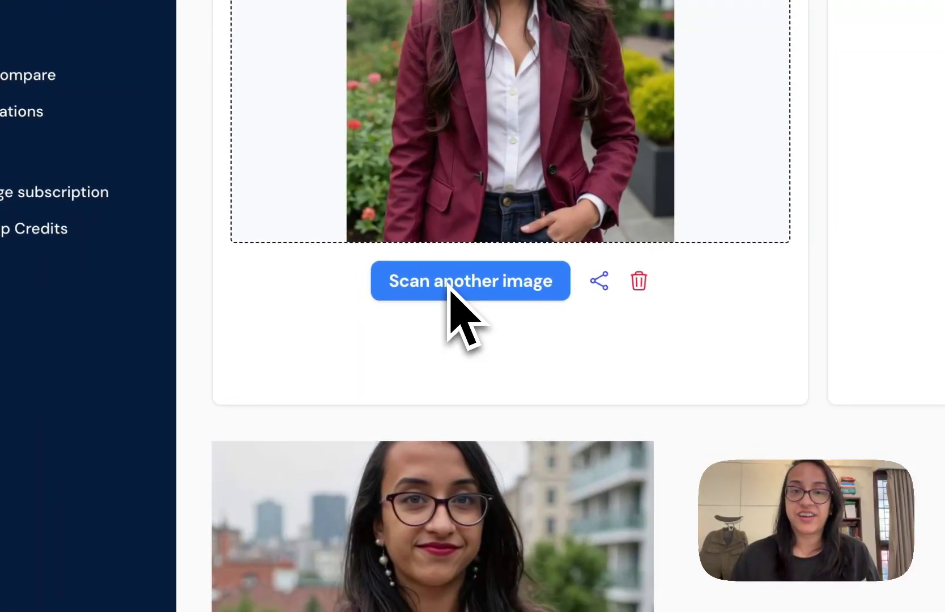
click(447, 286)
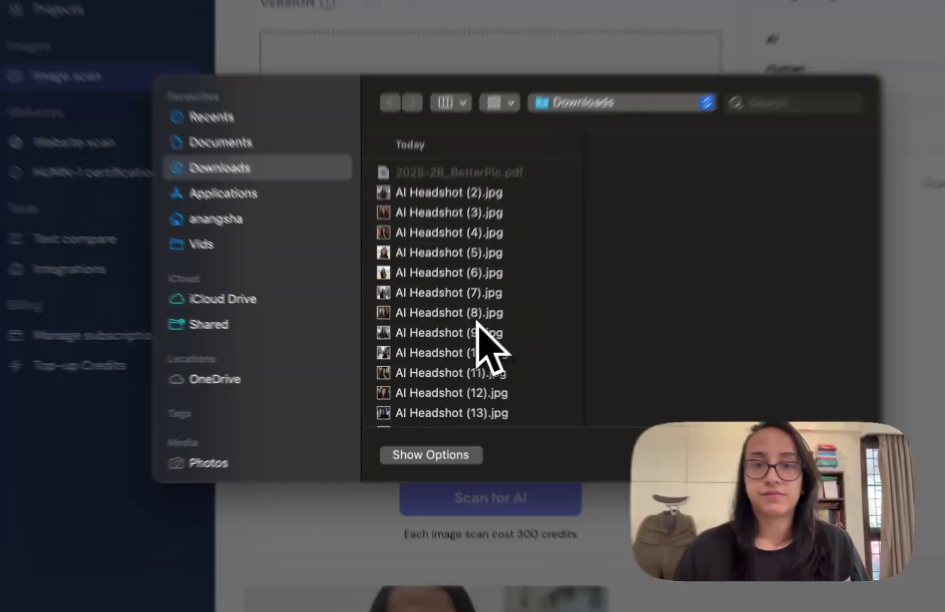
scroll(485, 338, down, 10)
click(476, 371)
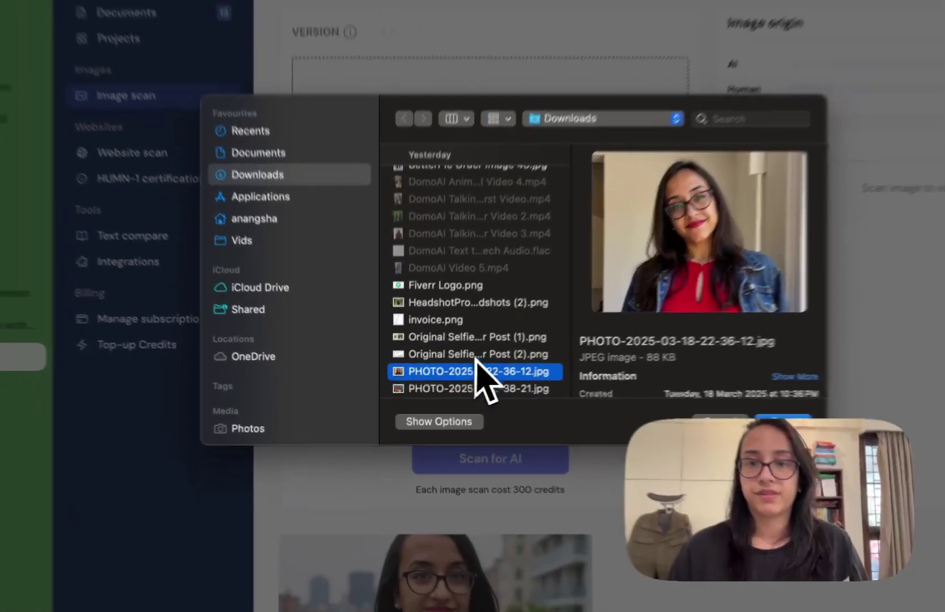
click(782, 424)
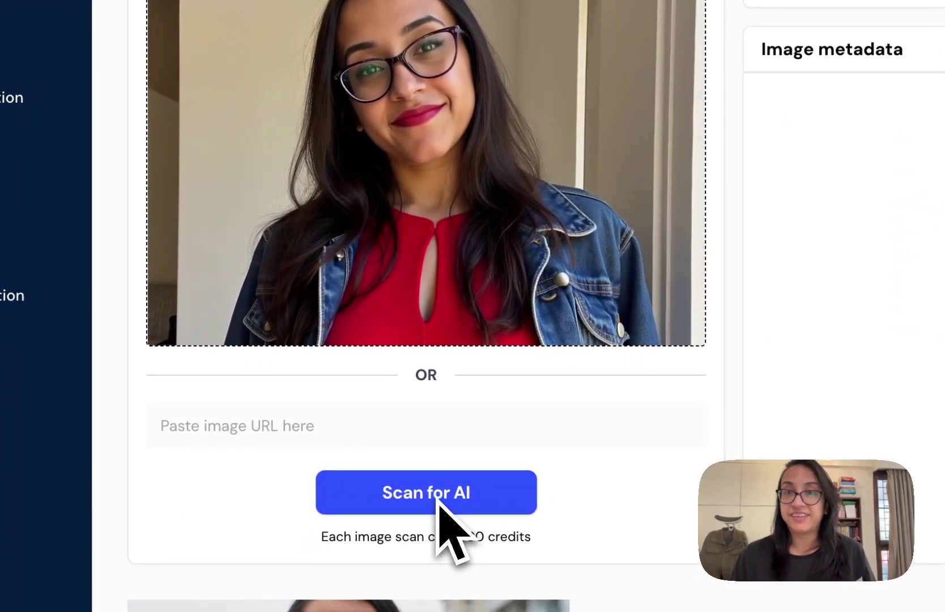
click(437, 501)
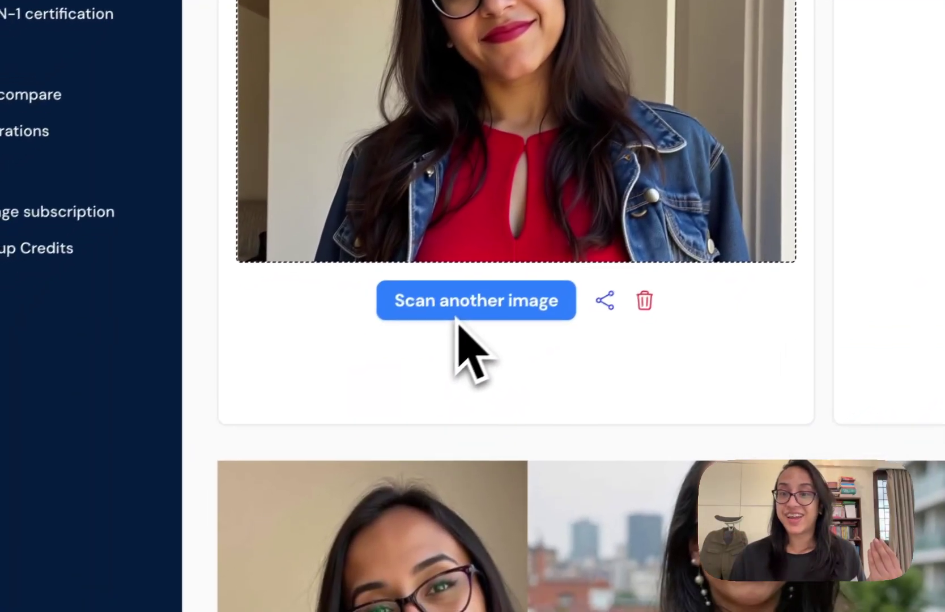
Upload the outdoor photo of the woman in a green top with a lanyard and scan it for AI.
click(240, 510)
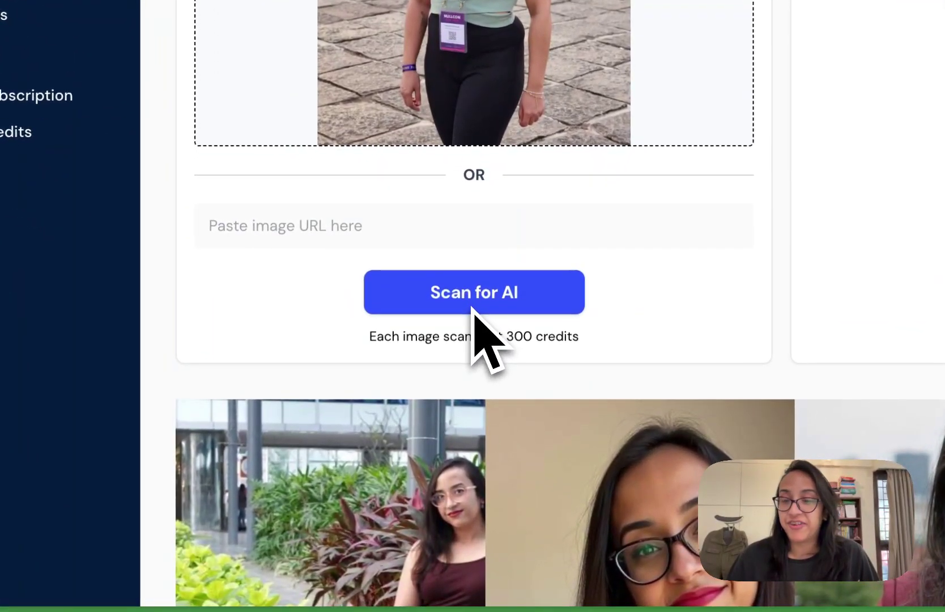
click(473, 309)
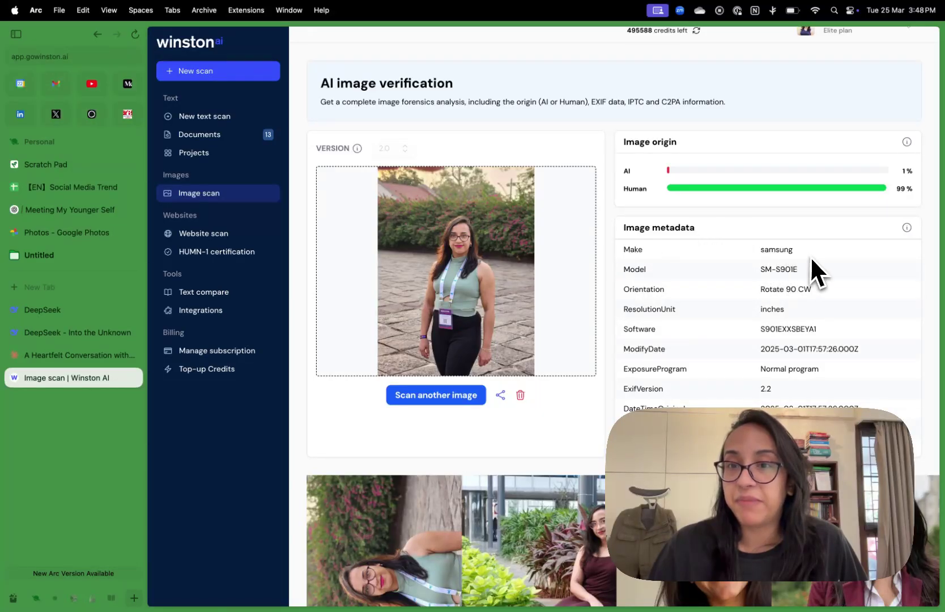
Examine the scanned photo's full image metadata, including camera, date, exposure and GPS entries, and its image origin scores.
scroll(804, 278, down, 2)
scroll(803, 276, down, 2)
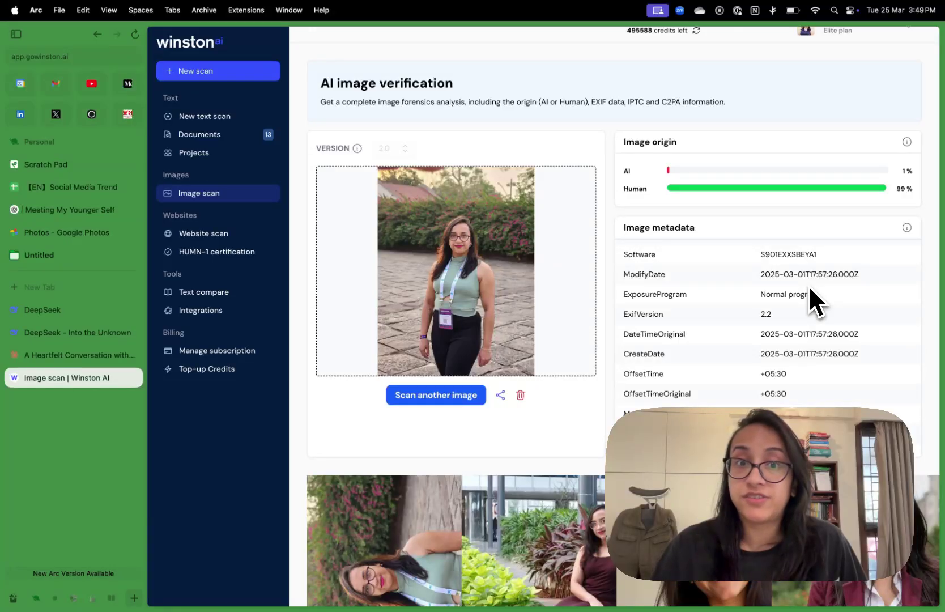
scroll(827, 342, down, 2)
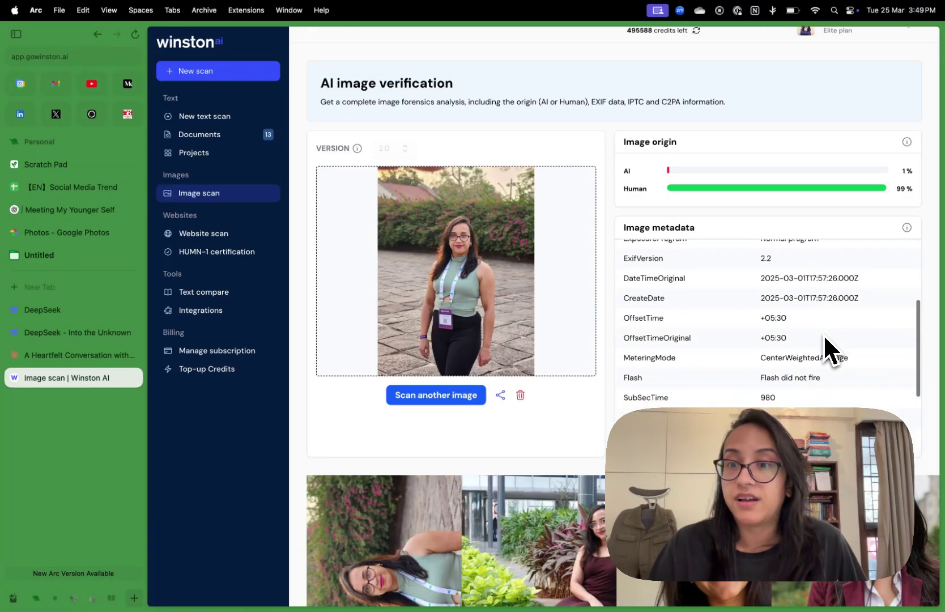
scroll(824, 339, down, 5)
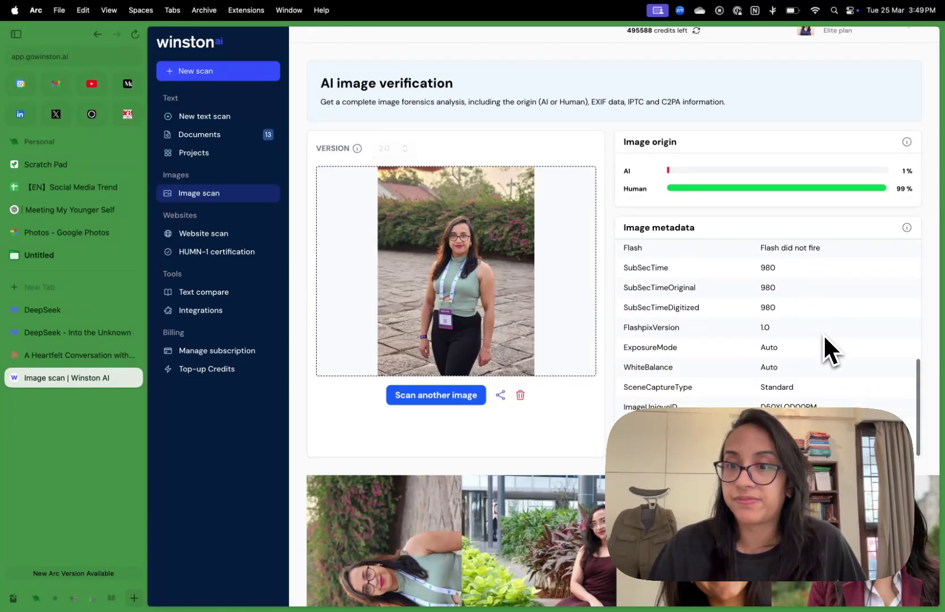
scroll(825, 339, down, 5)
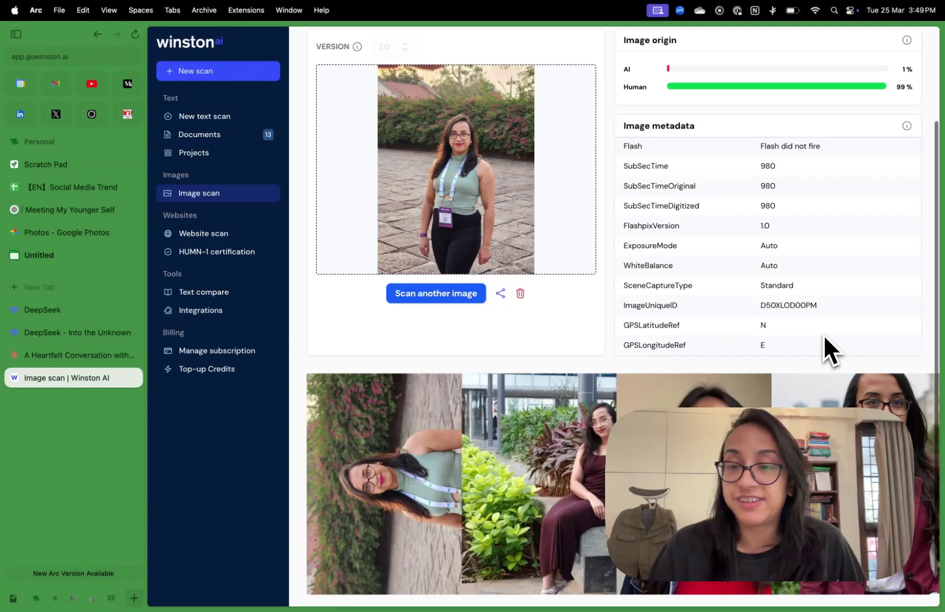
scroll(785, 283, up, 2)
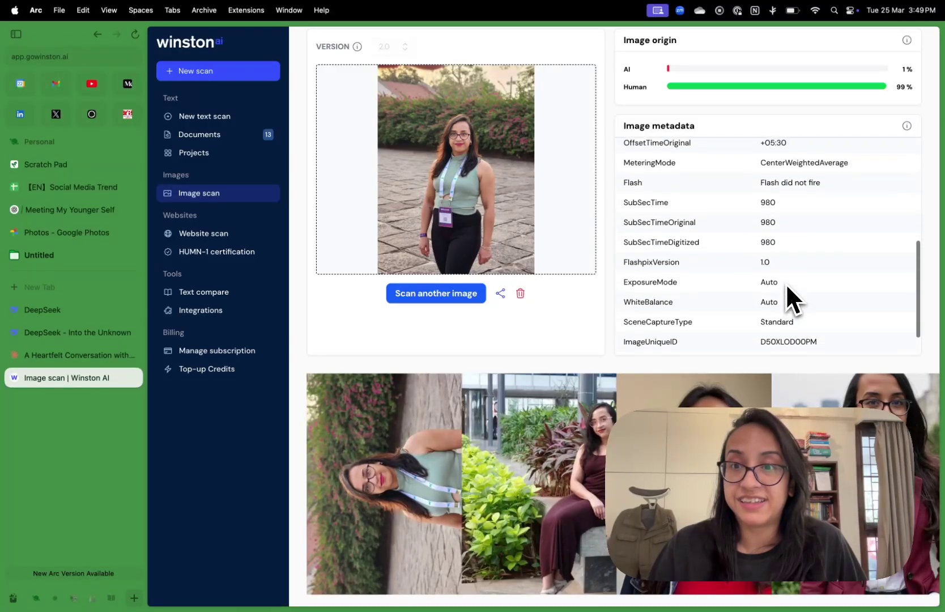
scroll(785, 283, up, 5)
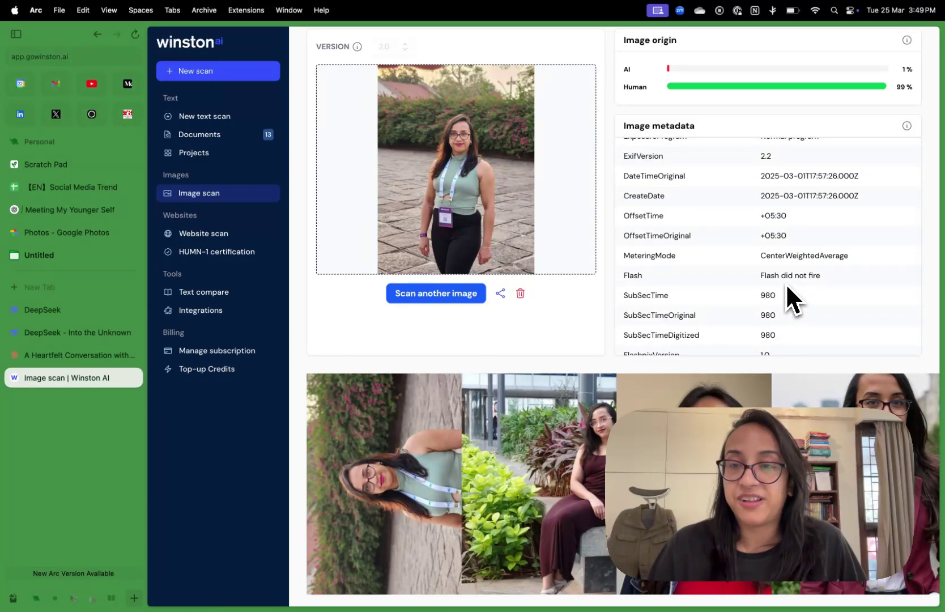
scroll(787, 227, up, 6)
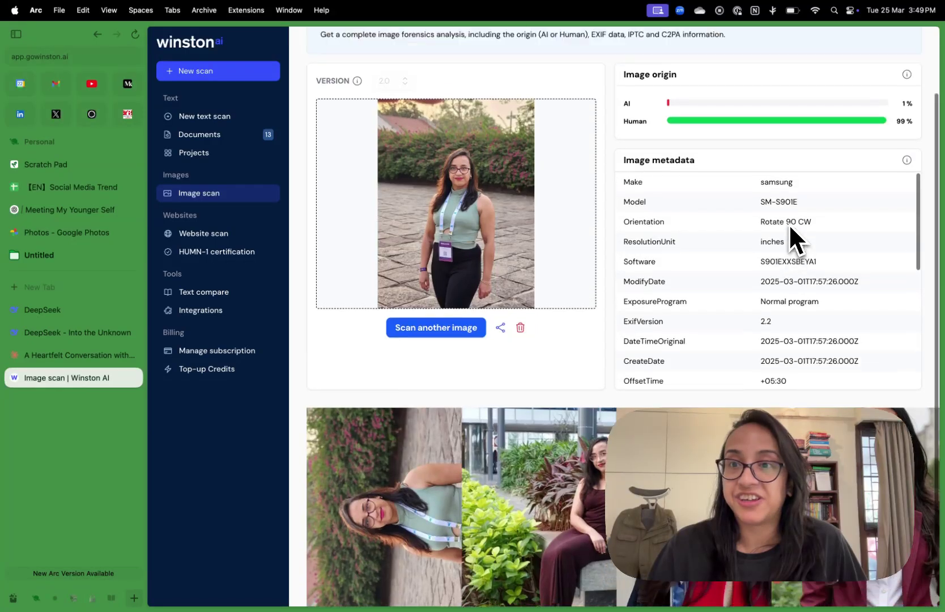
scroll(789, 223, up, 4)
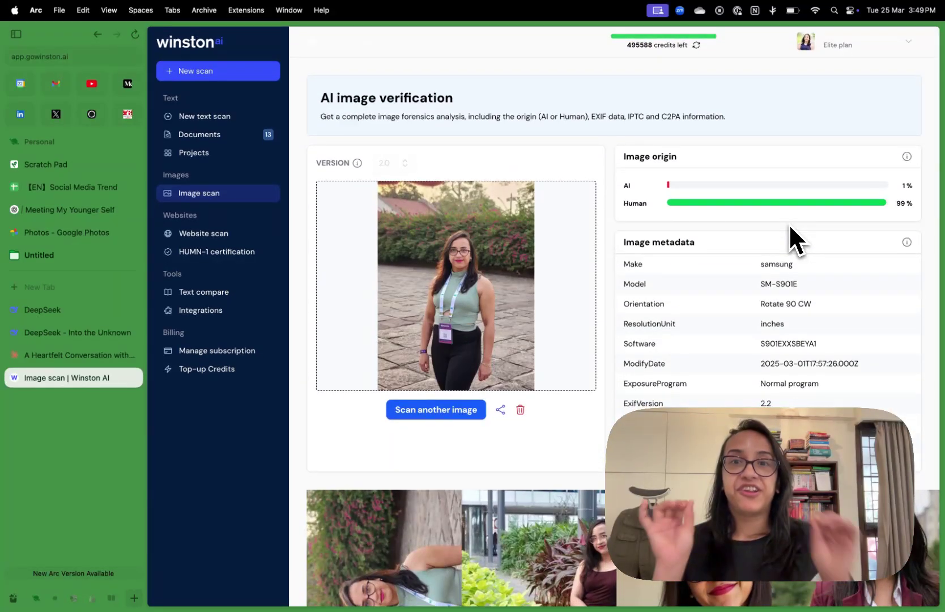
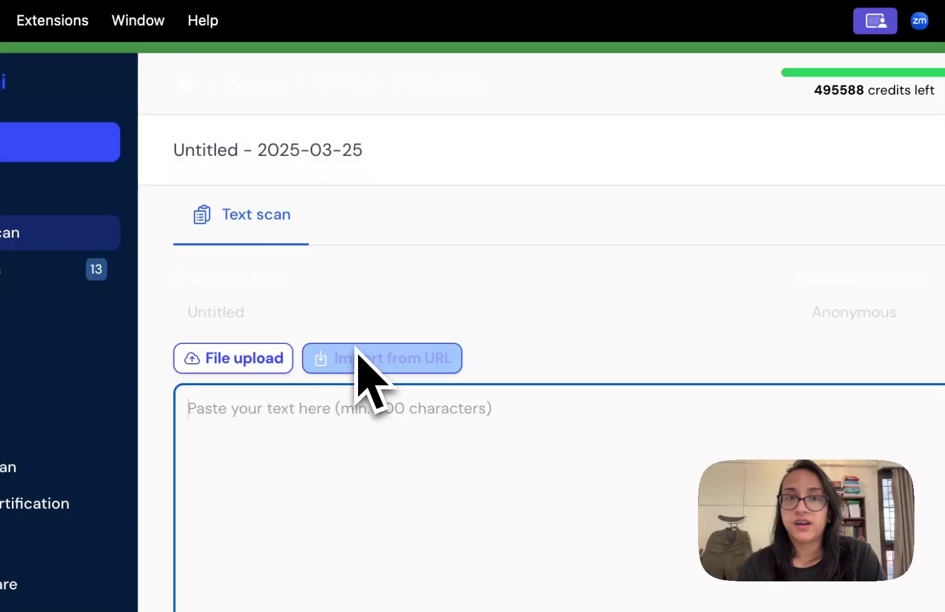
Import the Medium story "Meeting My Younger Self for Coffee" into the new text scan from its previously copied URL.
click(333, 366)
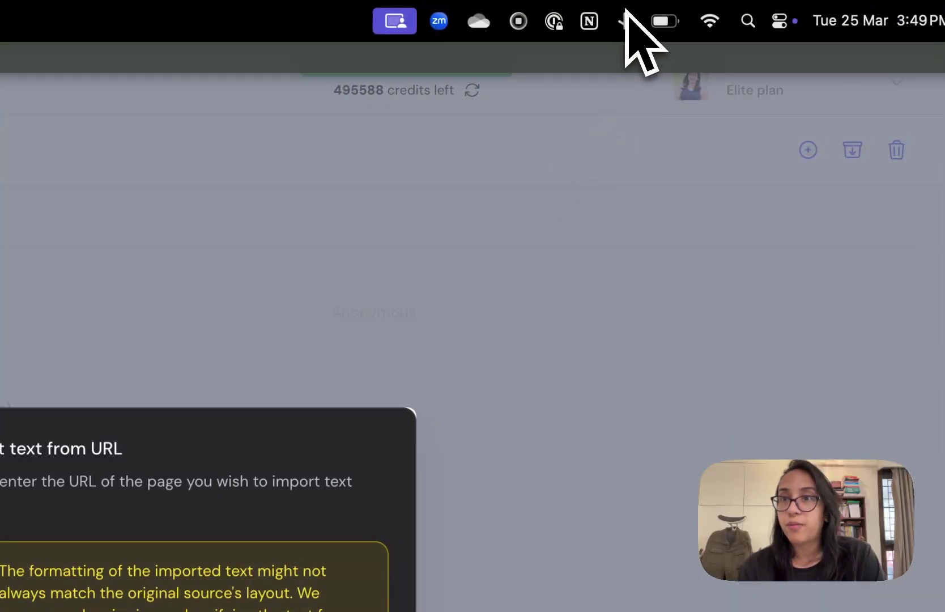
click(625, 17)
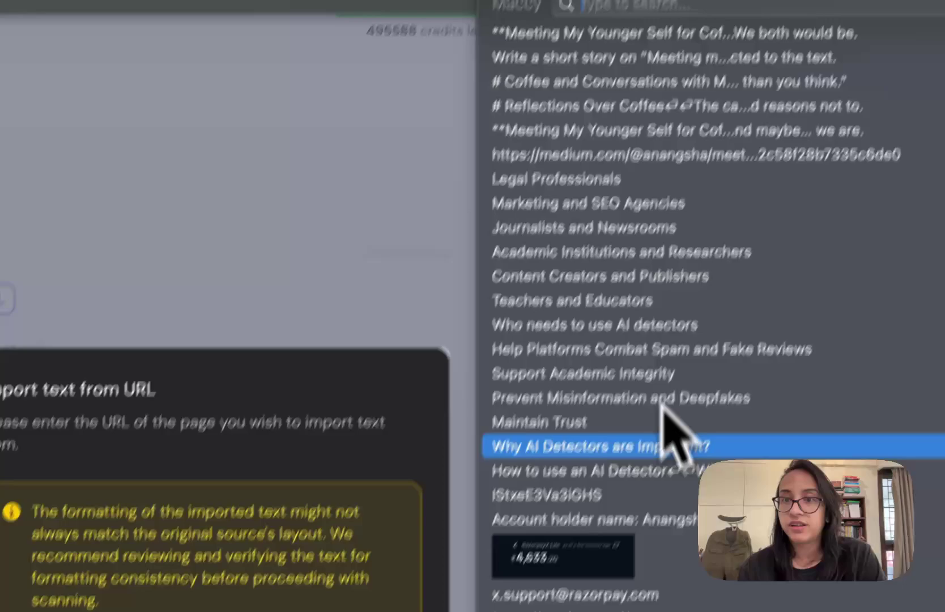
click(624, 154)
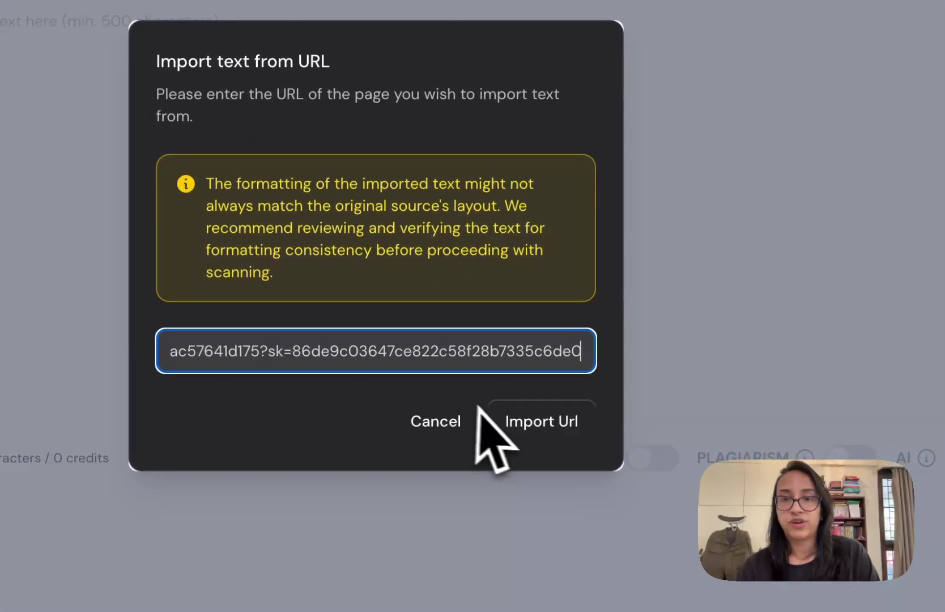
click(519, 425)
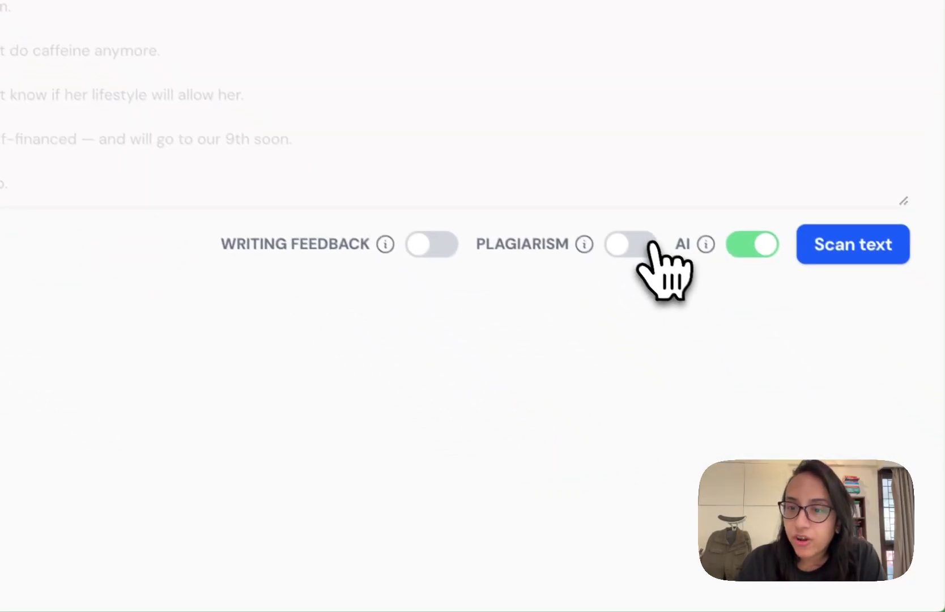
Scan the imported story for plagiarism and writing feedback only, with AI detection turned off.
click(850, 457)
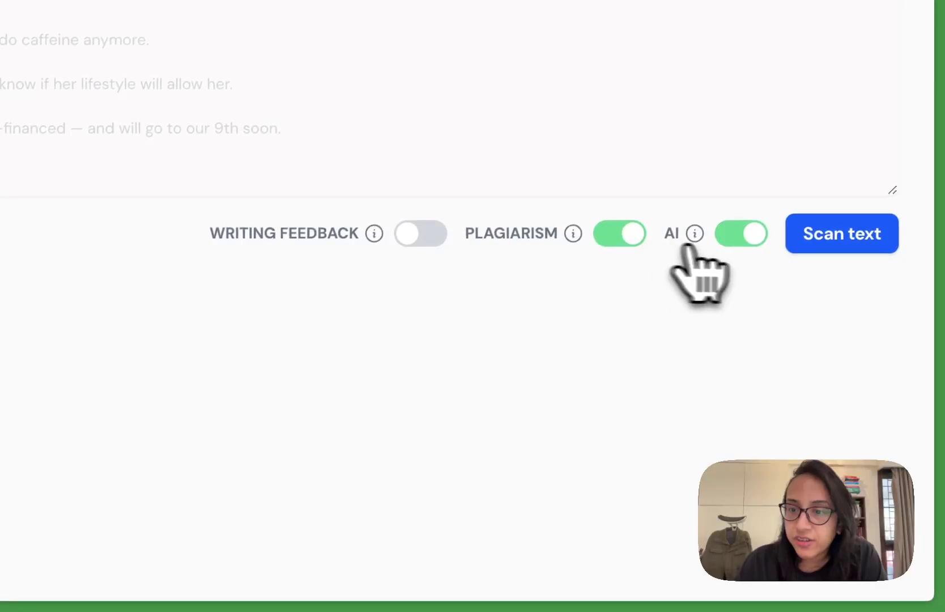
click(735, 241)
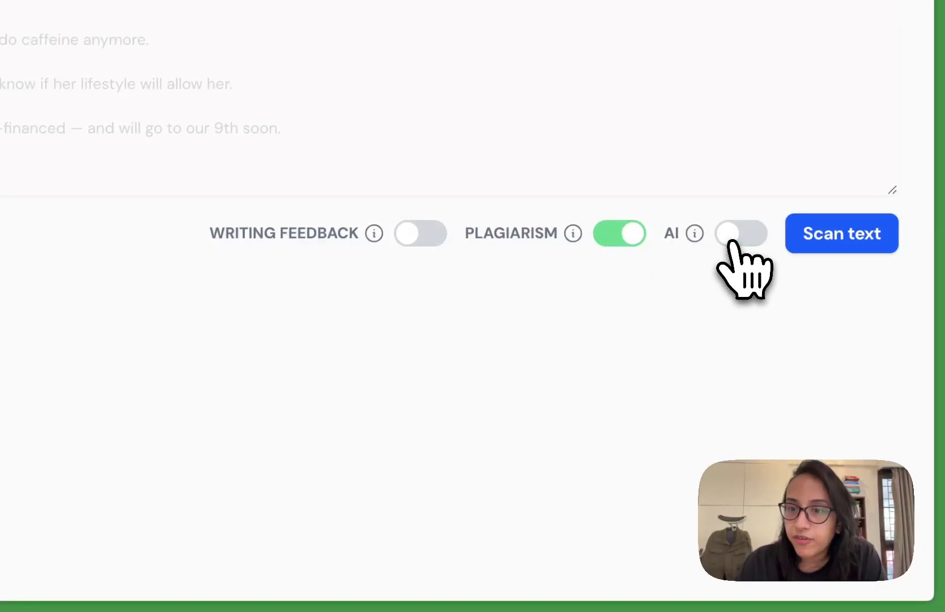
click(427, 232)
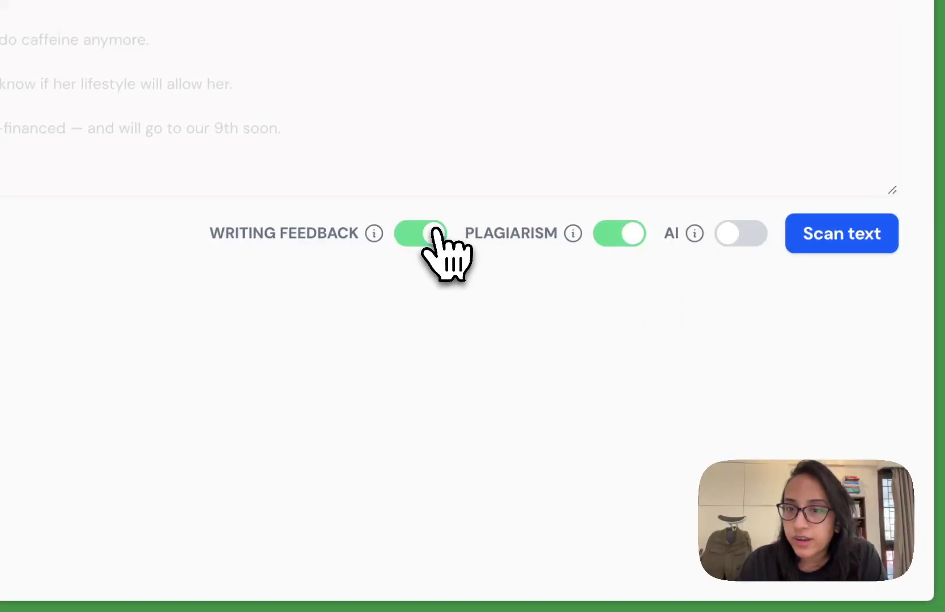
click(843, 238)
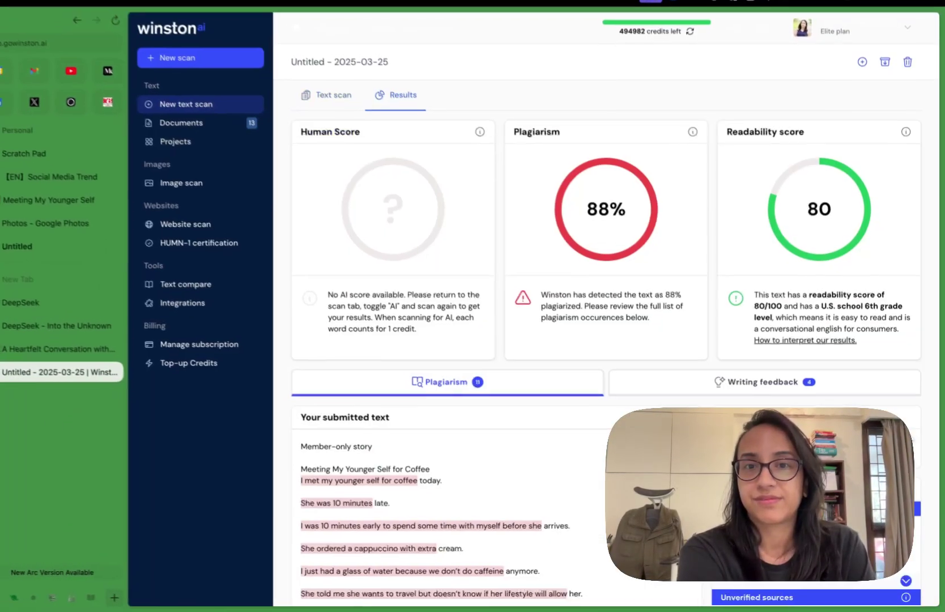
Examine the plagiarism results, checking the sources matched to several highlighted sentences and the overall plagiarism score.
scroll(677, 406, down, 3)
scroll(656, 400, up, 5)
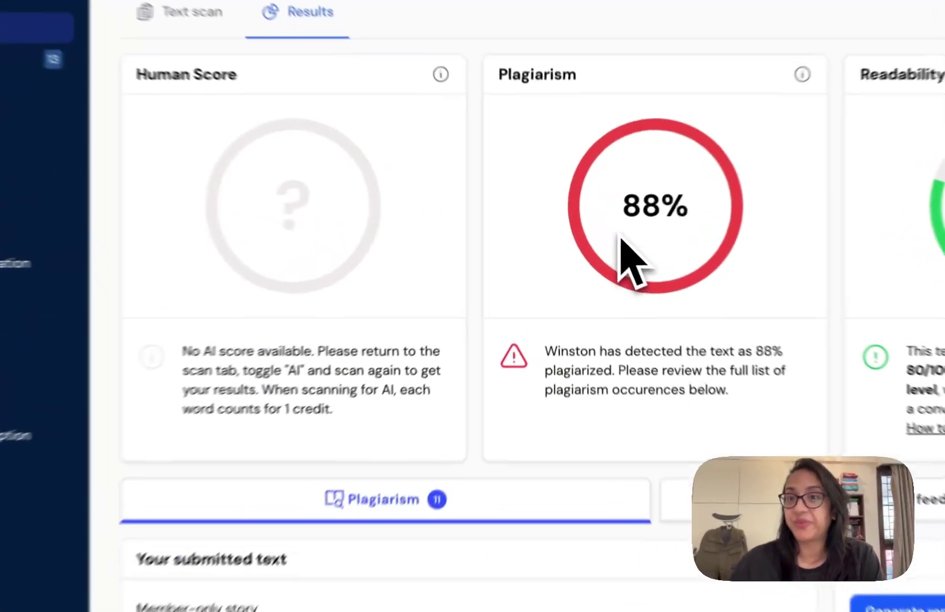
scroll(693, 266, down, 8)
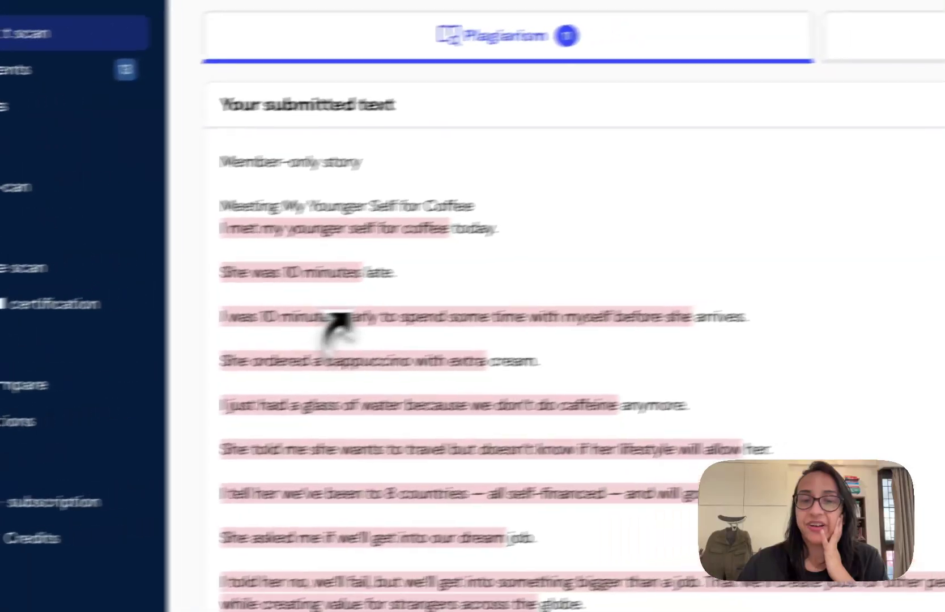
click(352, 318)
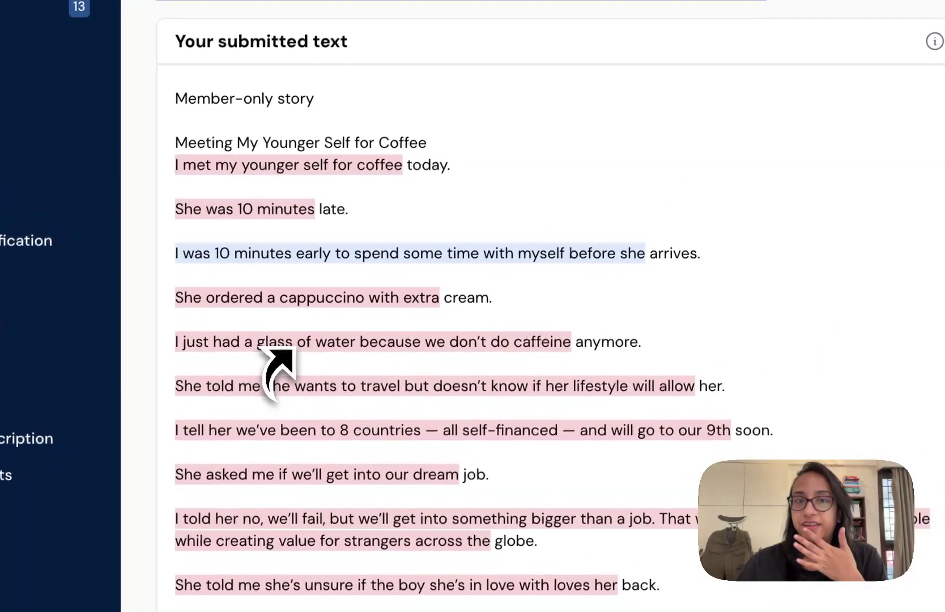
click(266, 345)
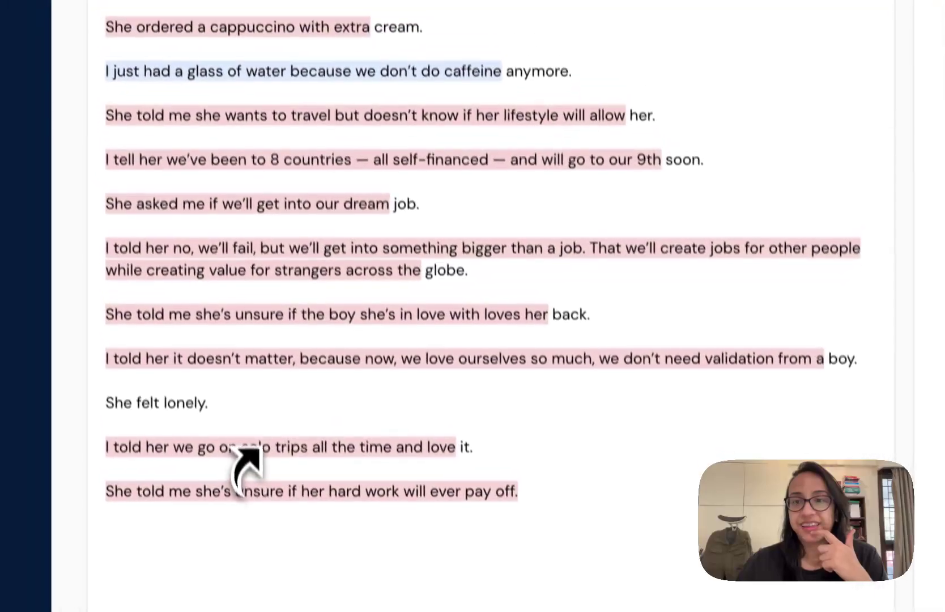
click(238, 447)
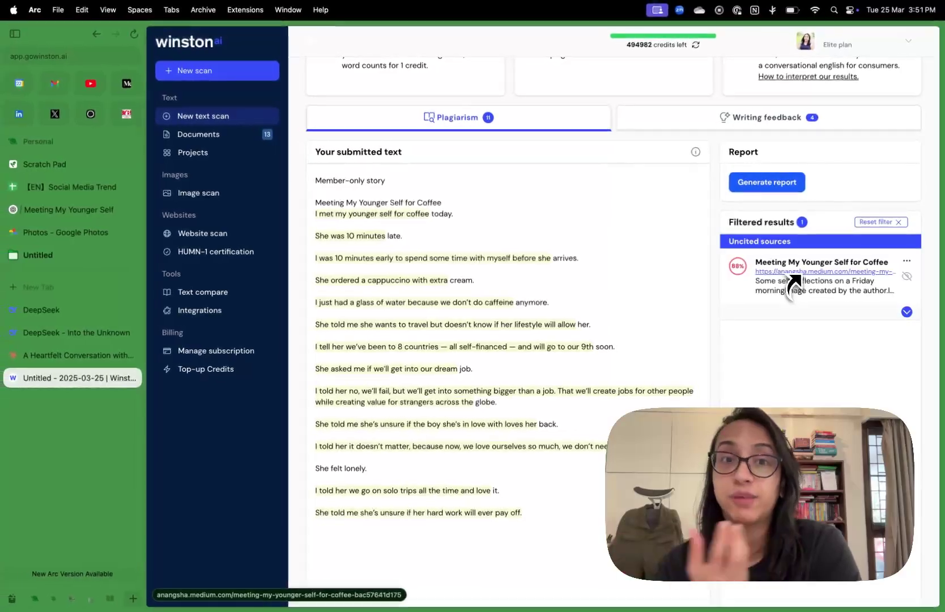
scroll(794, 283, up, 5)
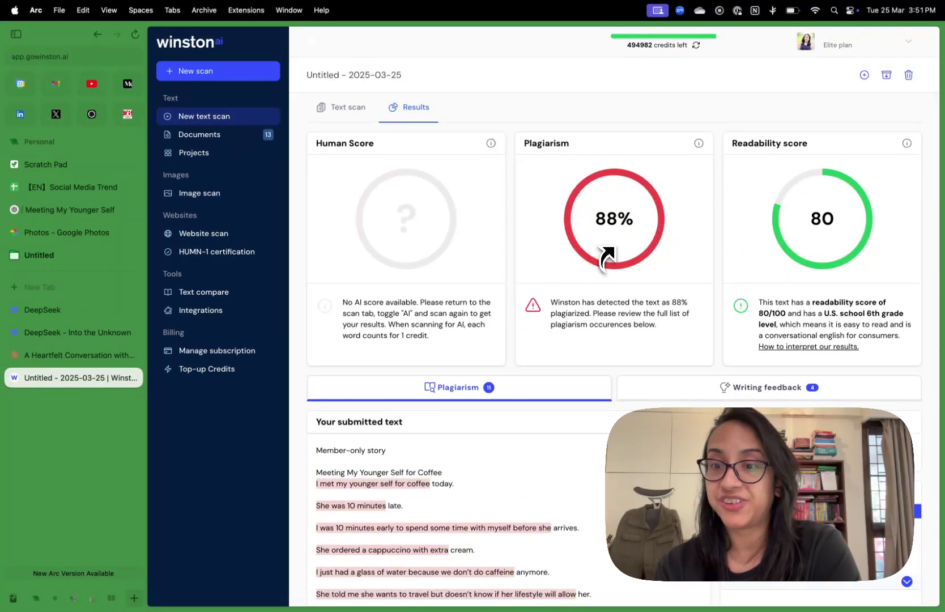
Review the writing feedback for the story, comparing the flagged sentences with the suggested paraphrasing and the clarity and structure notes.
scroll(608, 255, down, 1)
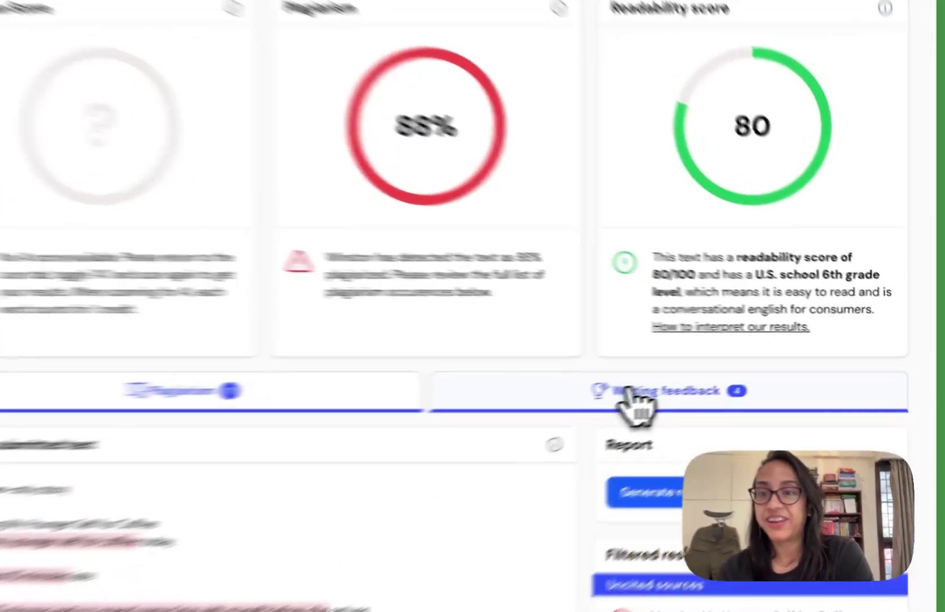
click(740, 368)
scroll(547, 403, down, 10)
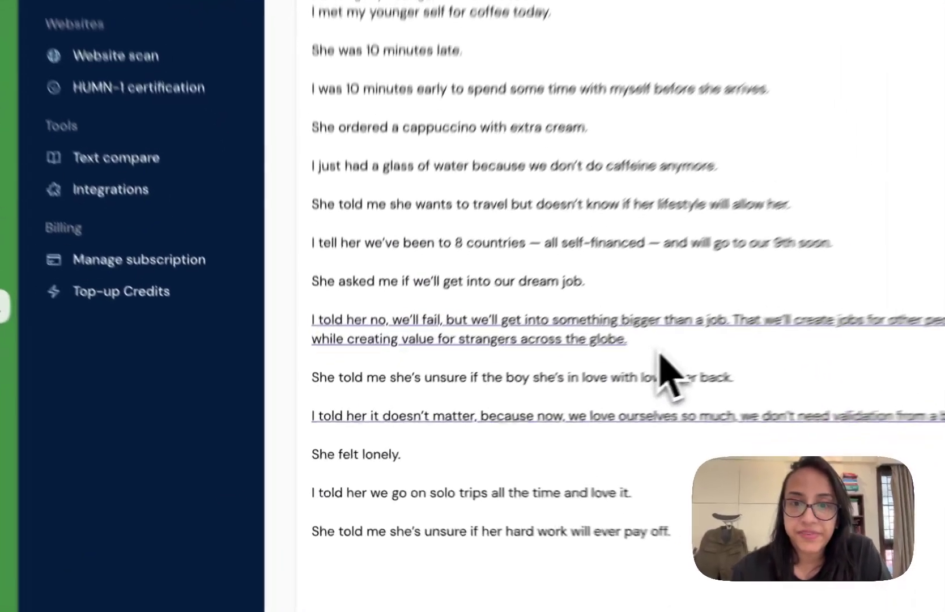
drag(660, 352, 308, 327)
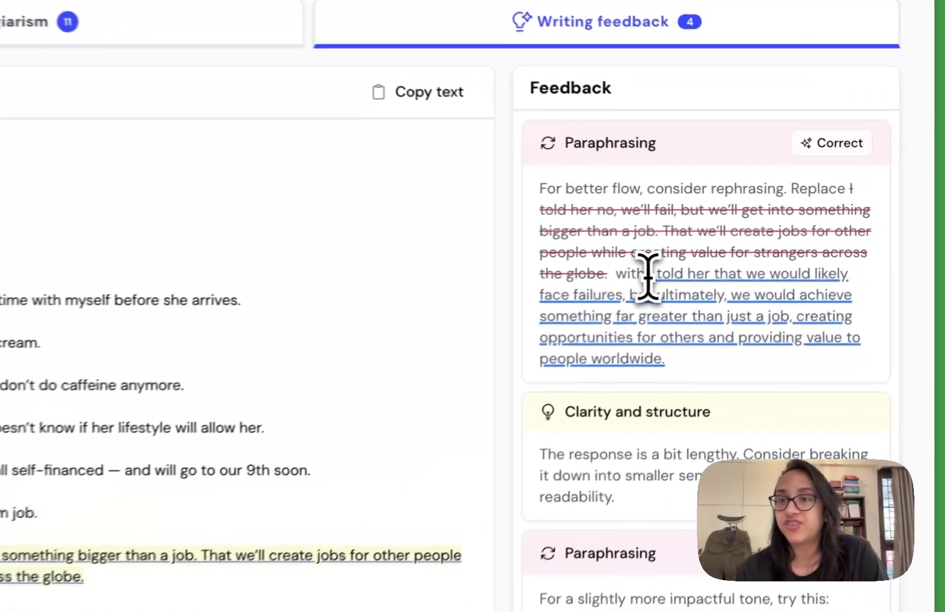
drag(791, 238, 821, 289)
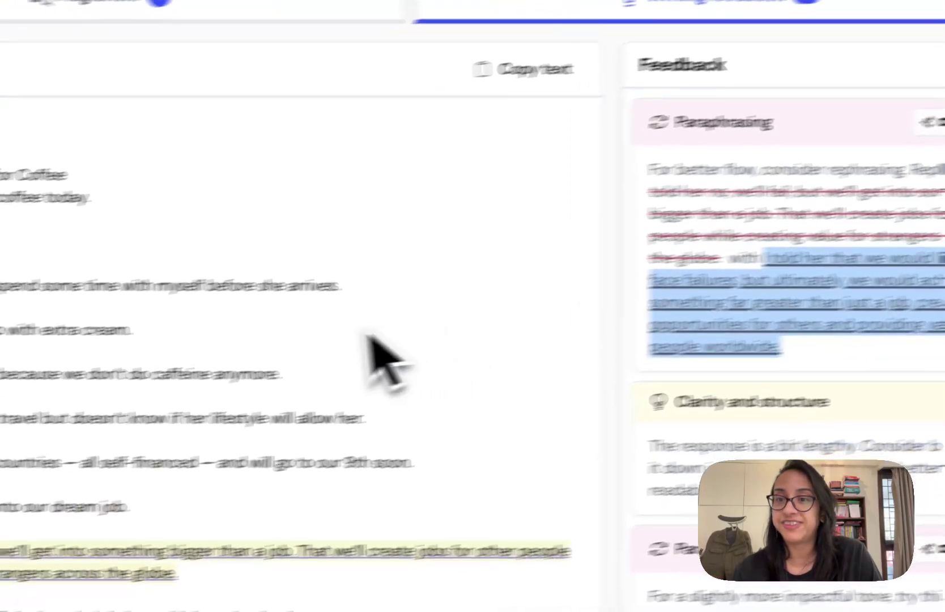
scroll(266, 283, down, 7)
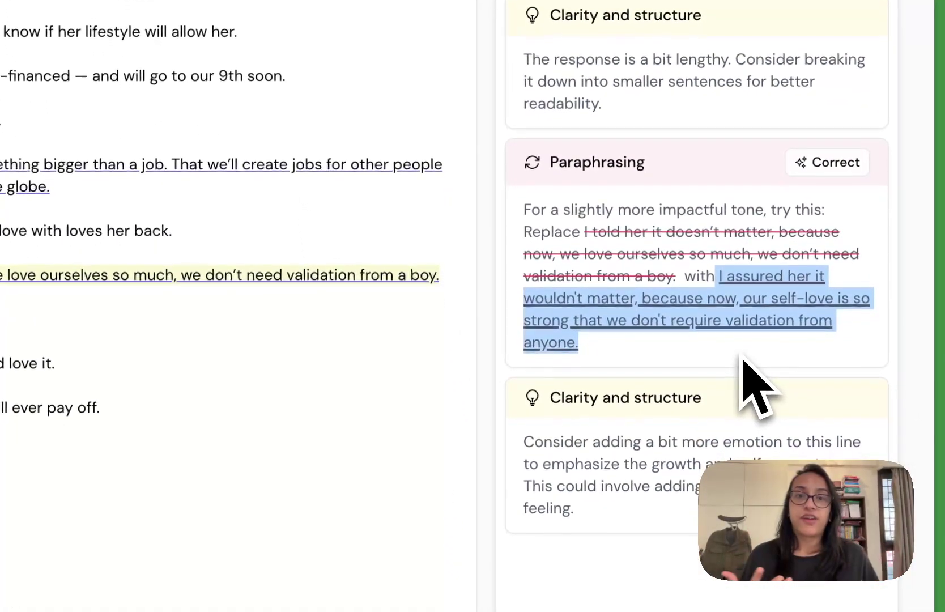